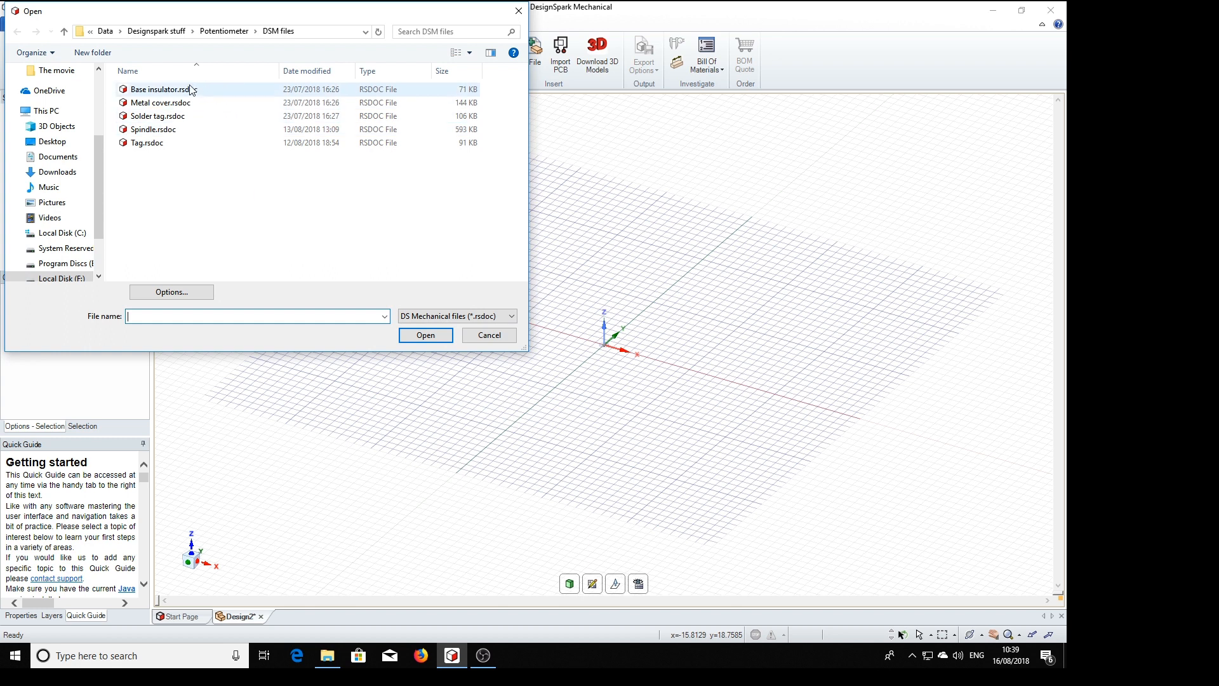
Insert the files Base insulator.rsdoc and Solder tag.rsdoc as components into the design
click(153, 92)
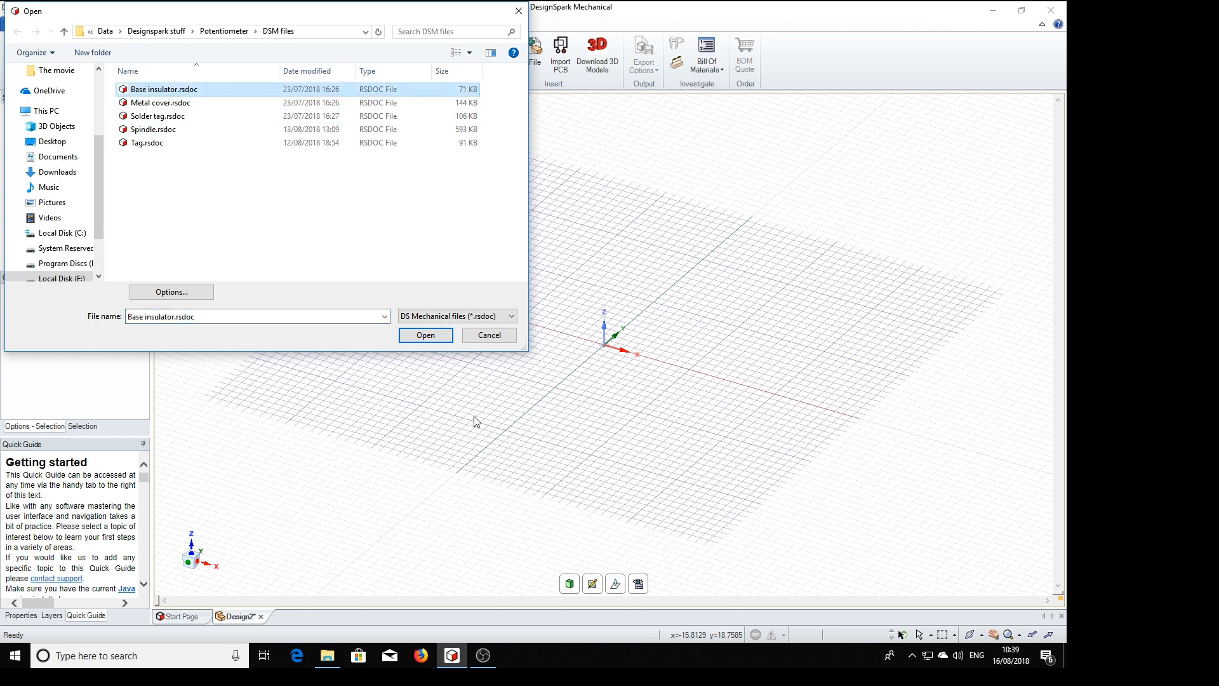
click(440, 337)
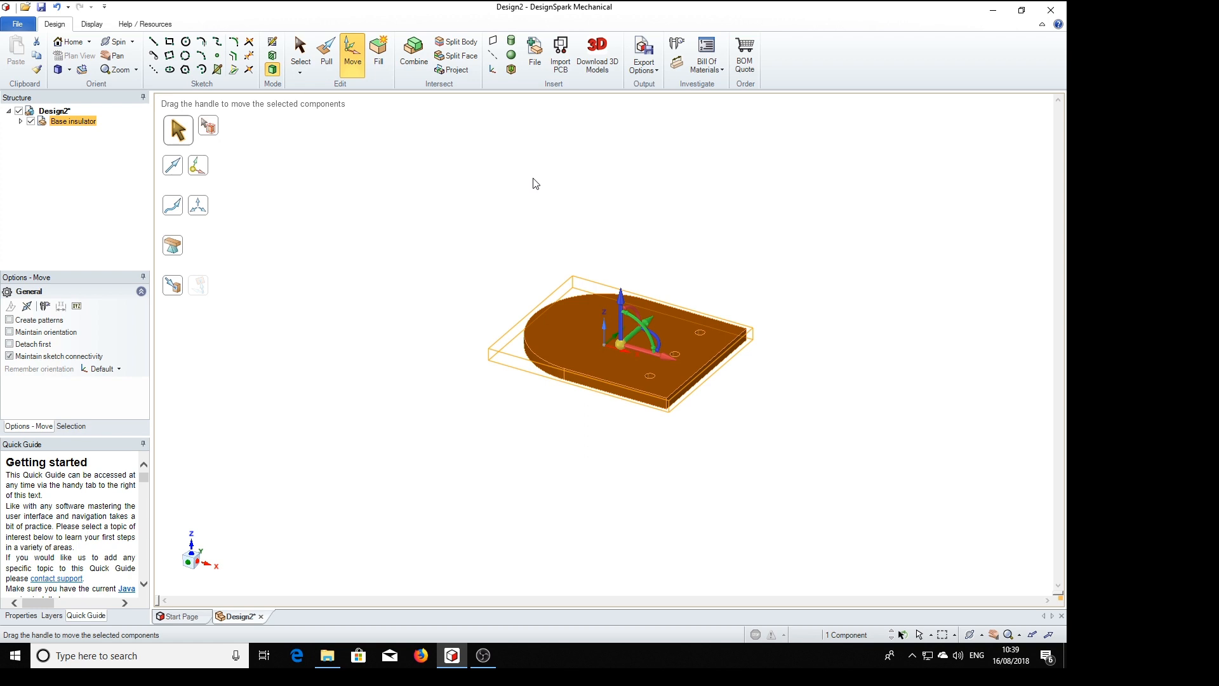
click(537, 46)
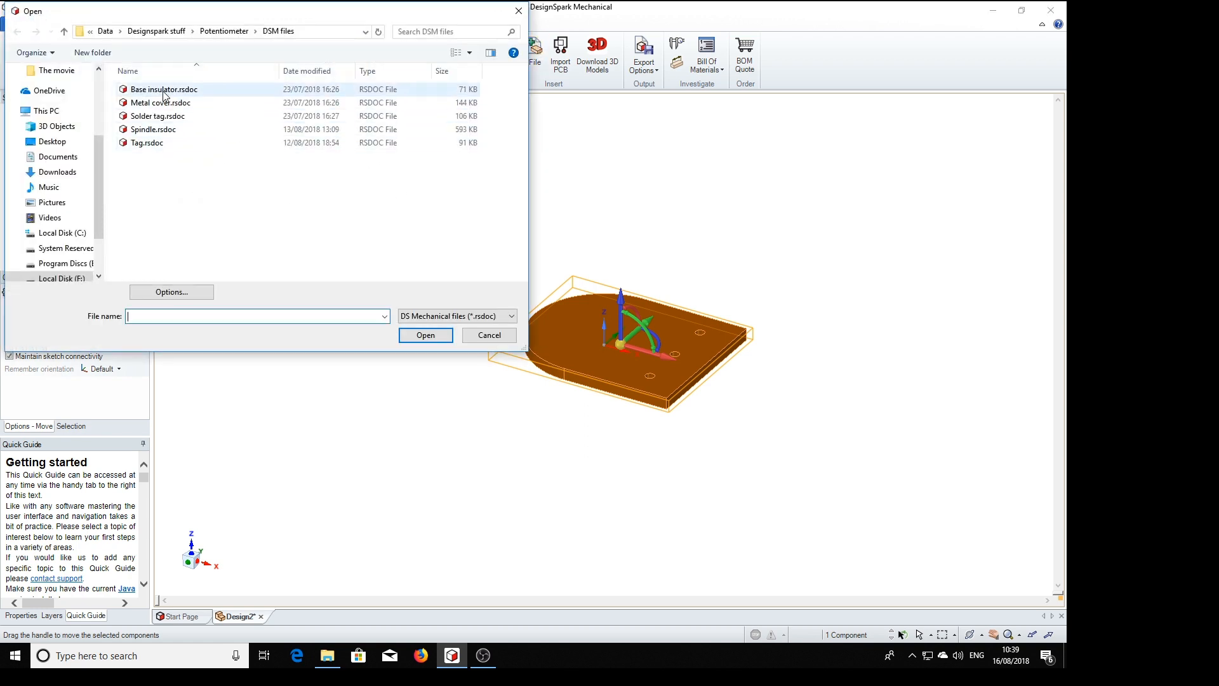
click(158, 119)
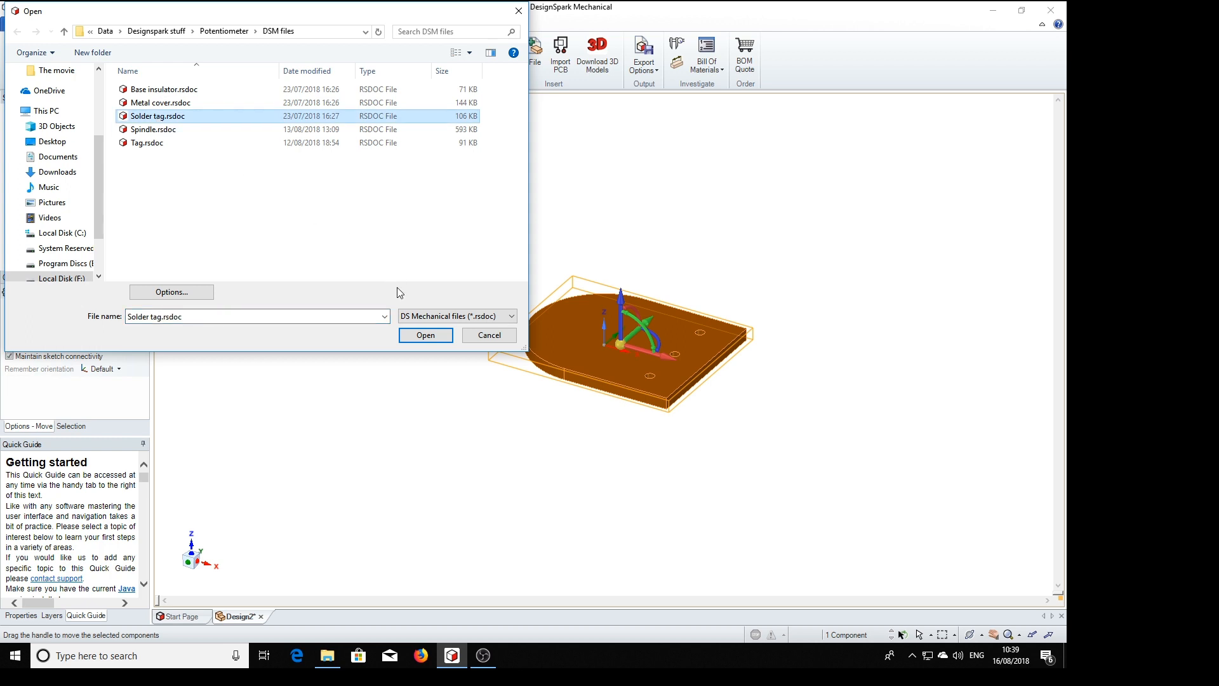
click(427, 336)
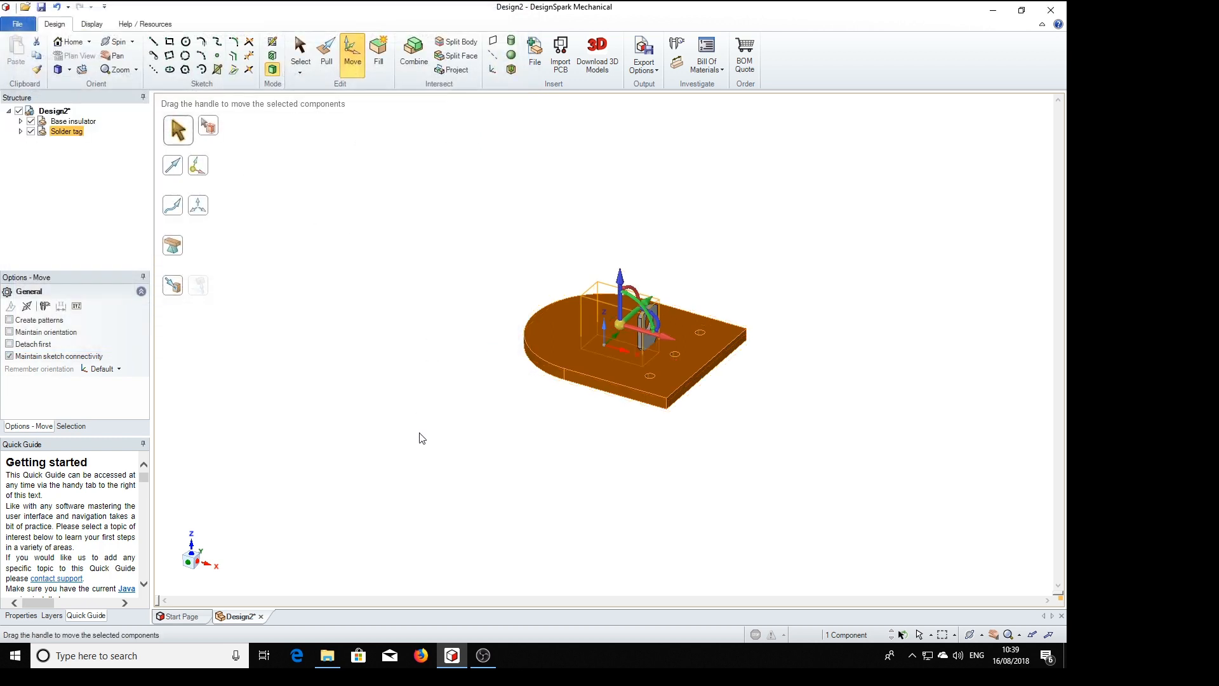
Move the solder tag vertically down about 3.07 mm so that its round end sits below the base insulator
scroll(737, 248, up, 2)
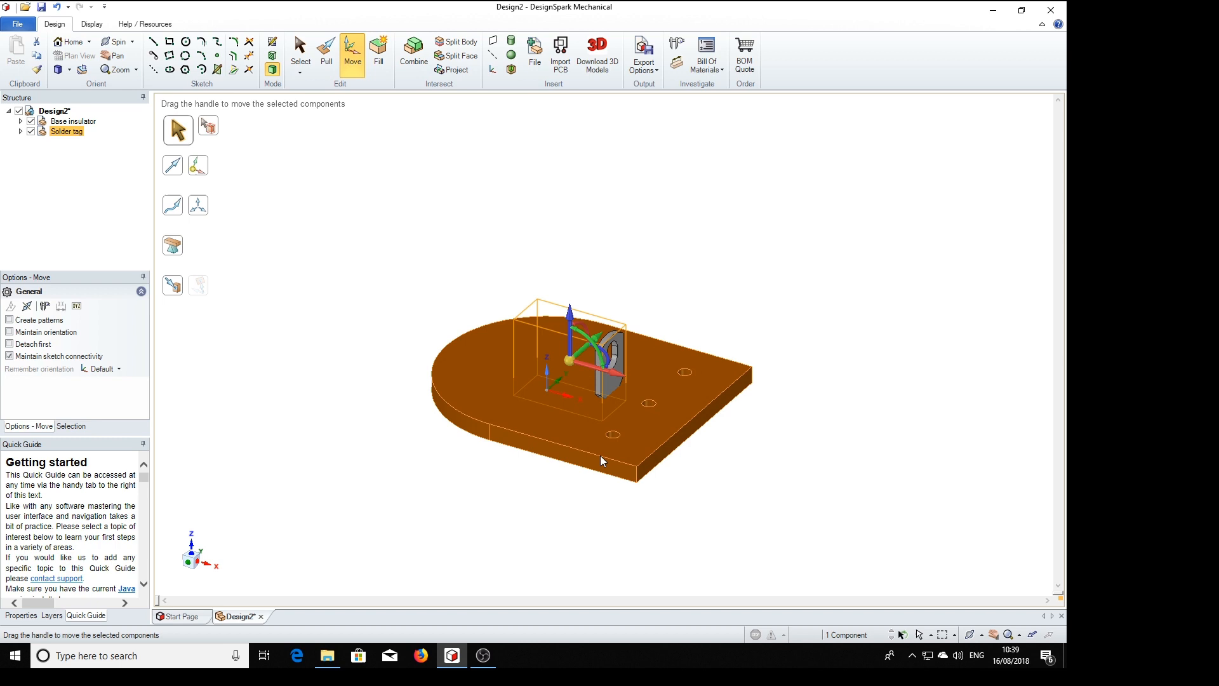
scroll(531, 532, up, 2)
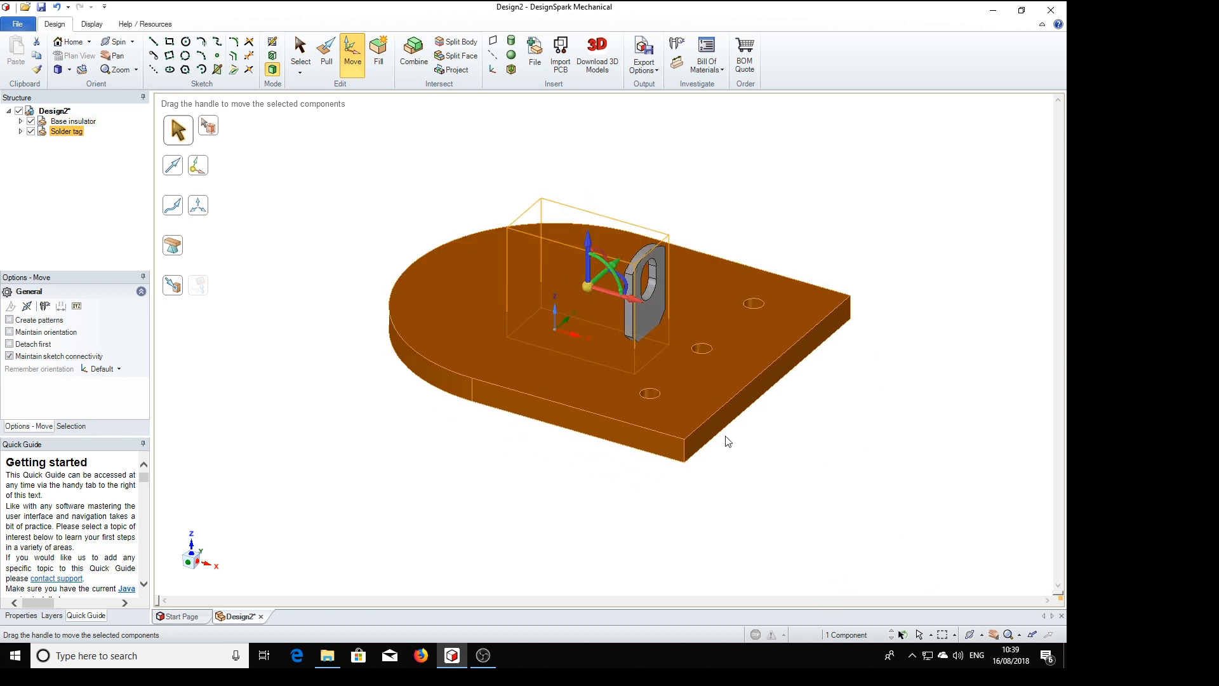
middle_drag(591, 507, 556, 353)
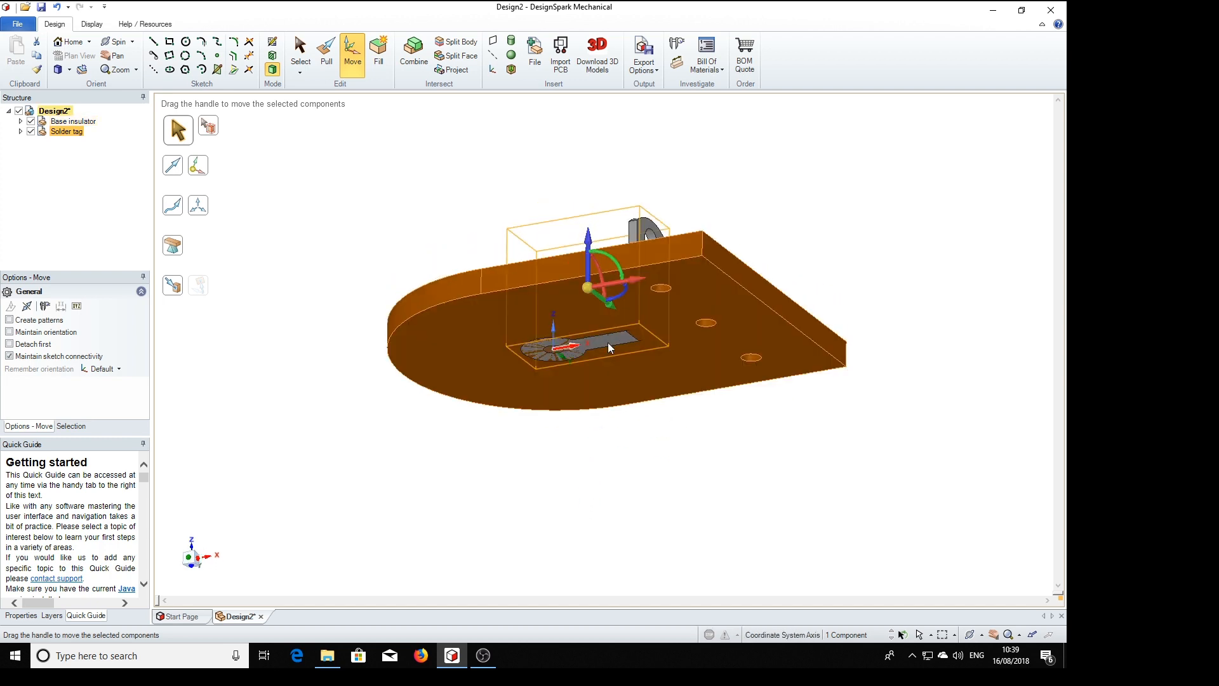
middle_drag(836, 234, 849, 315)
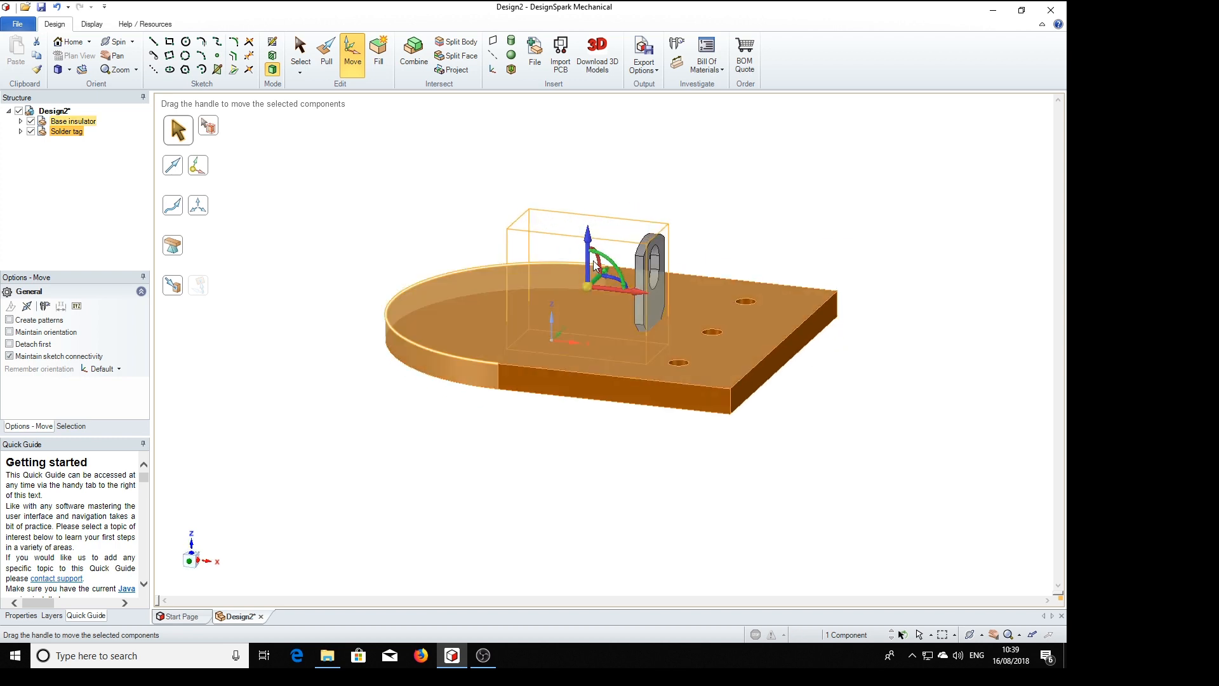
drag(595, 265, 712, 422)
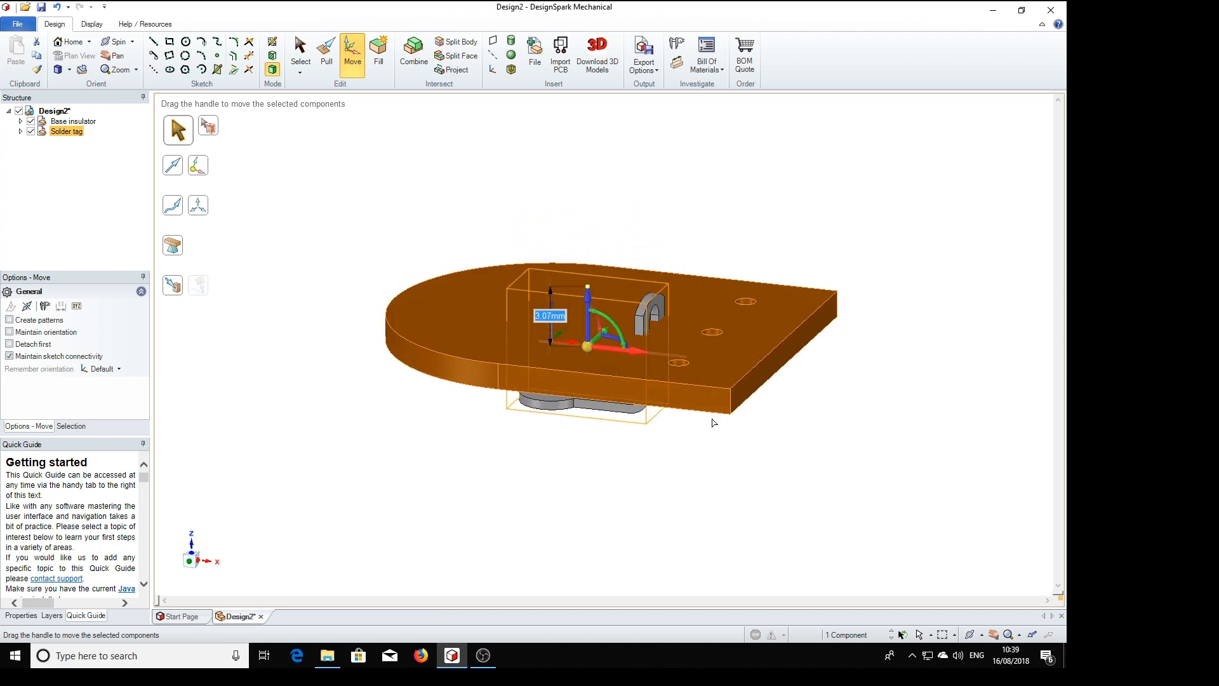
Anchor the move handle at the solder tag's hole and align the tag with the base insulator's middle hole
middle_drag(794, 468, 803, 445)
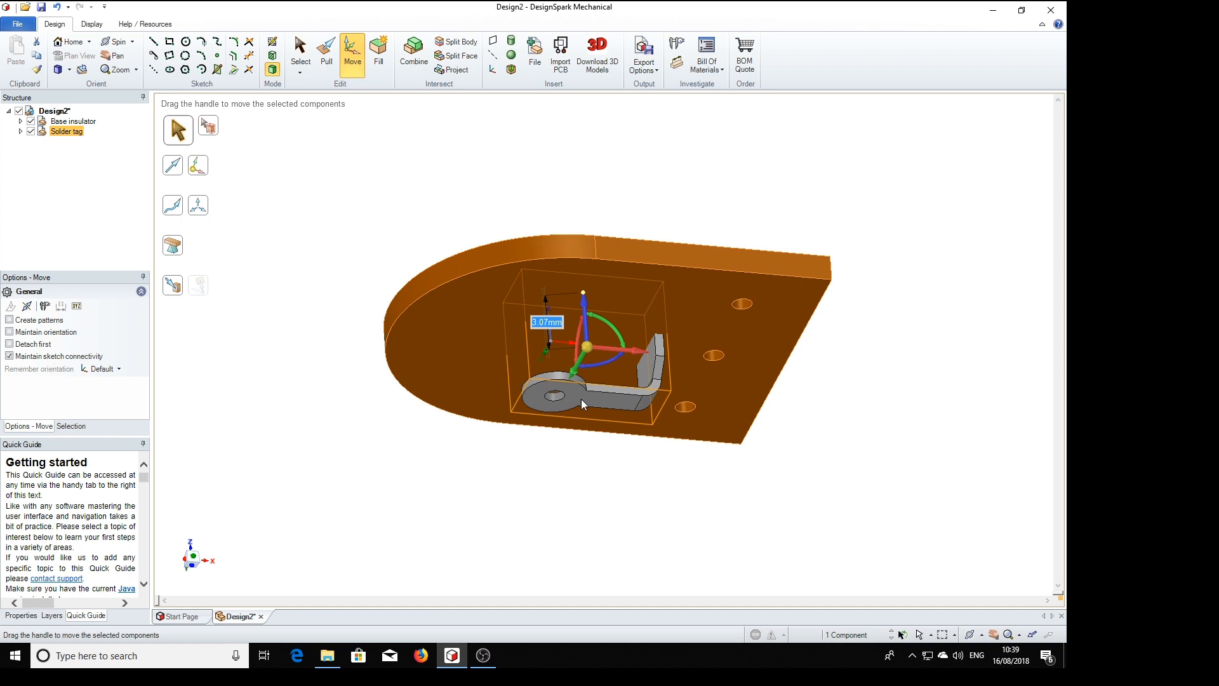
middle_drag(712, 498, 712, 436)
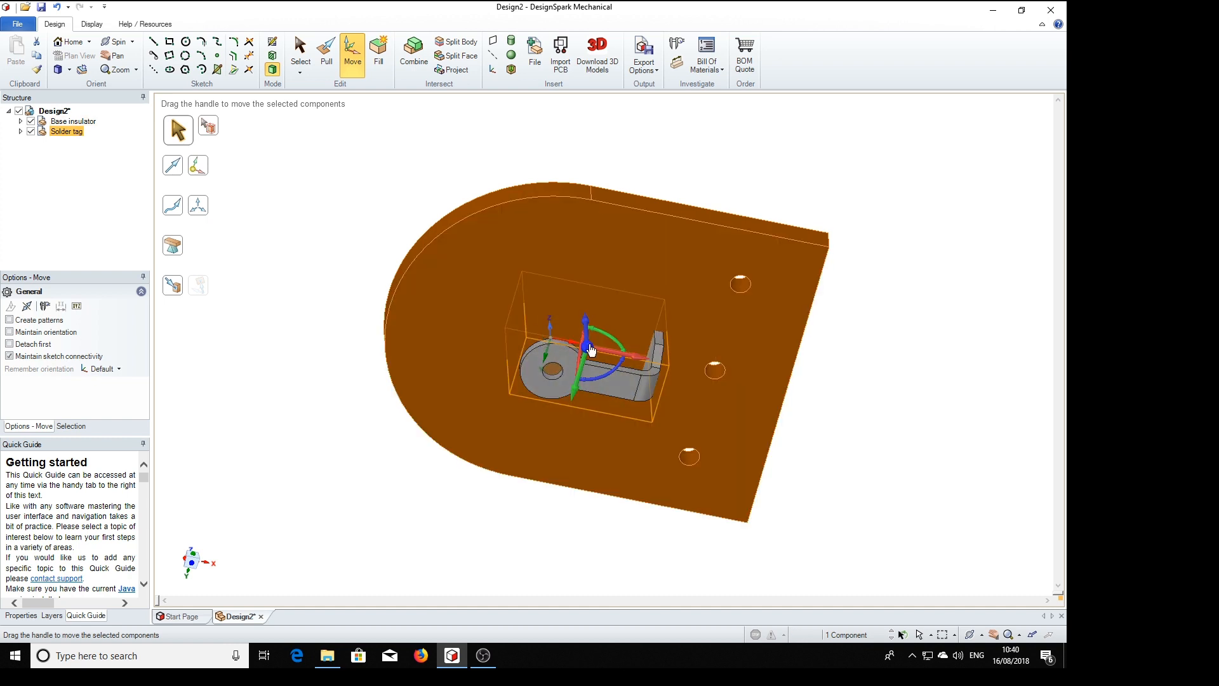
drag(590, 349, 553, 378)
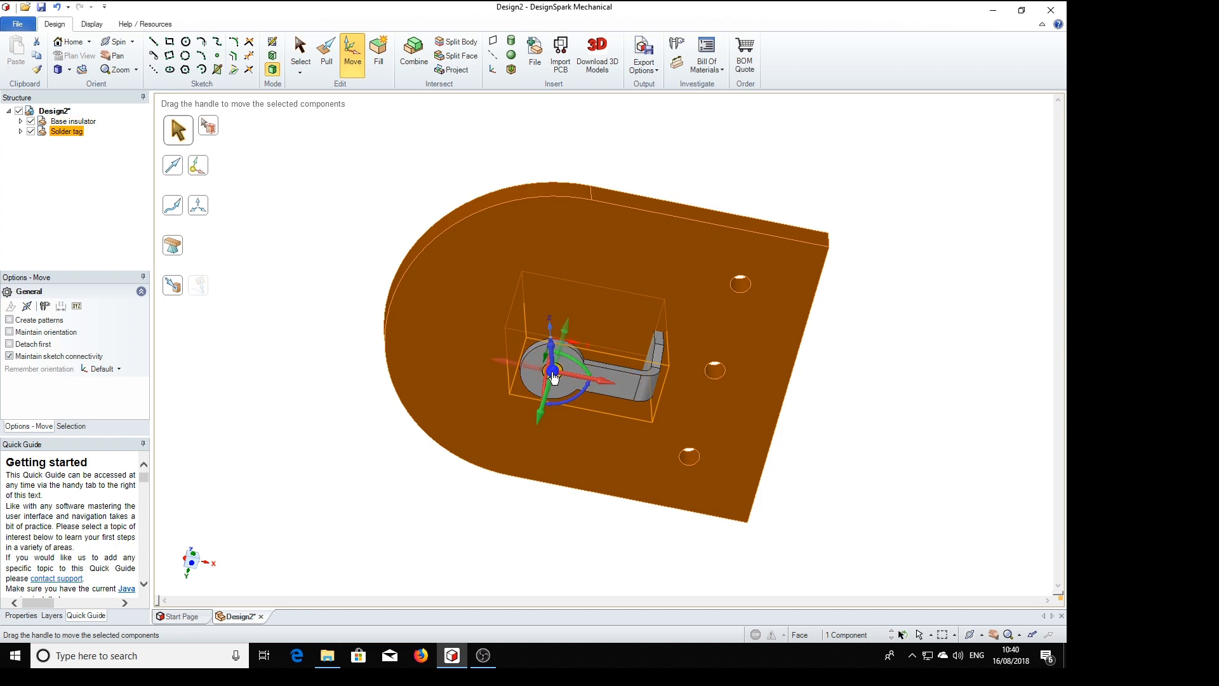
click(173, 286)
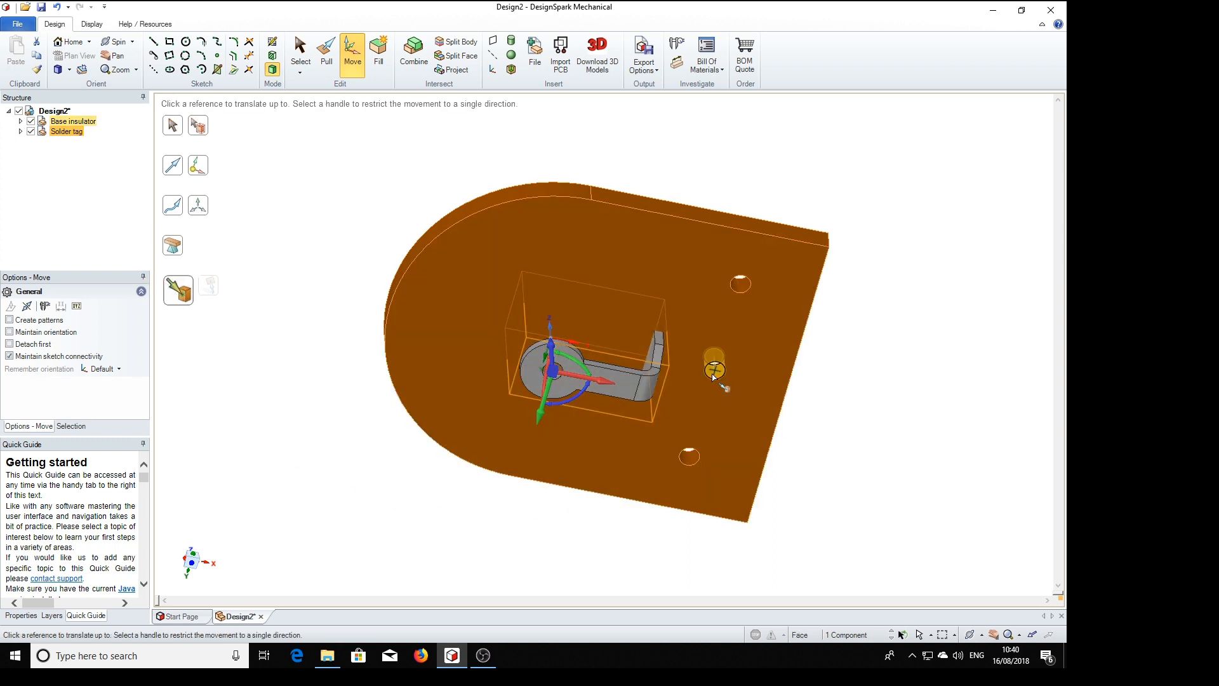
click(715, 374)
Anchor the move handle on the solder tag's flat upper face and move the tag up to the base insulator's underside
mouse_move(956, 463)
middle_down()
mouse_move(935, 476)
mouse_move(933, 365)
mouse_move(937, 424)
middle_up()
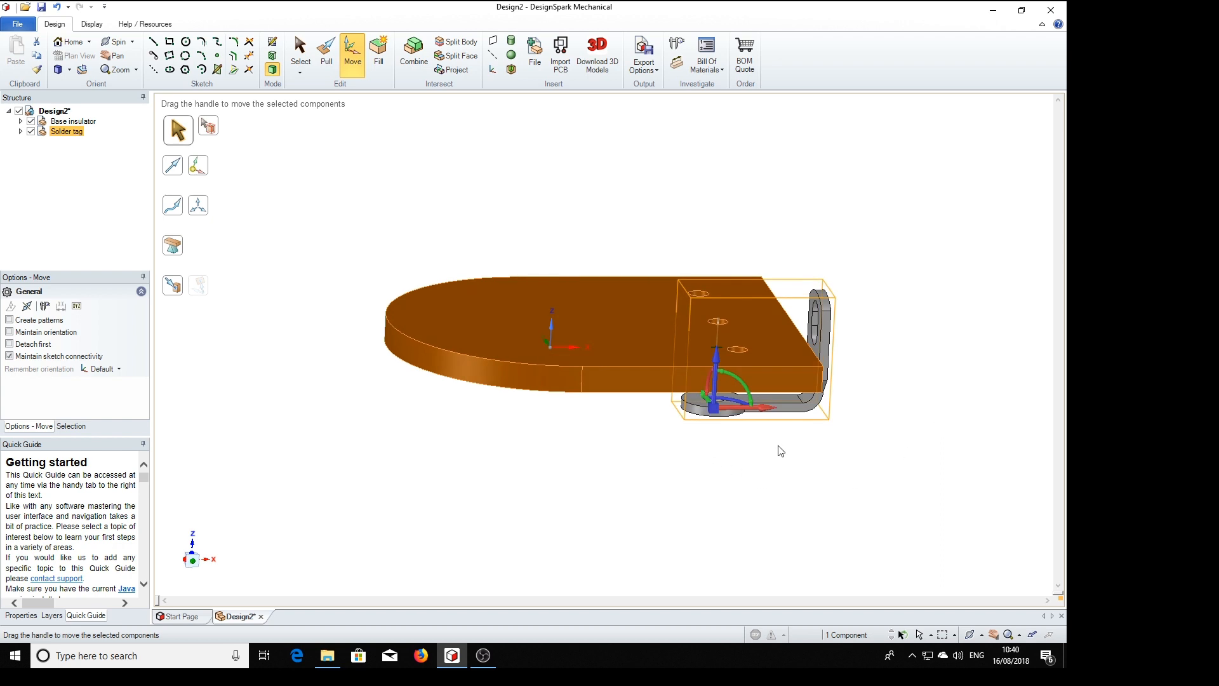
scroll(776, 457, up, 4)
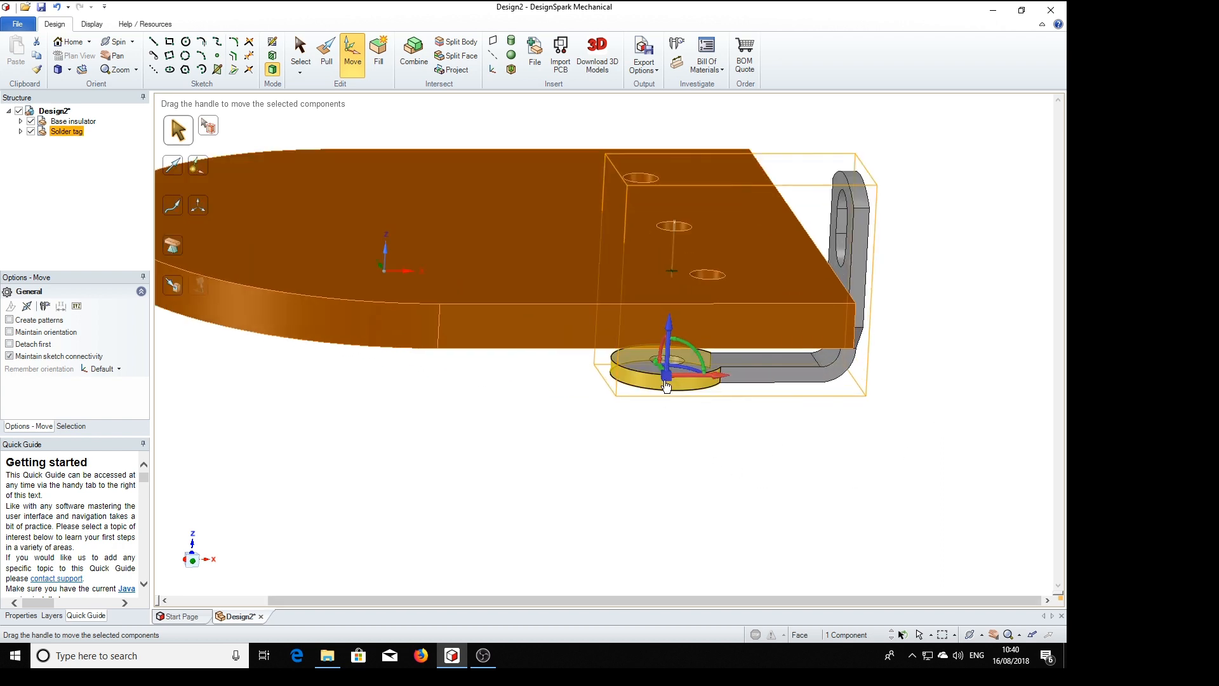
click(645, 374)
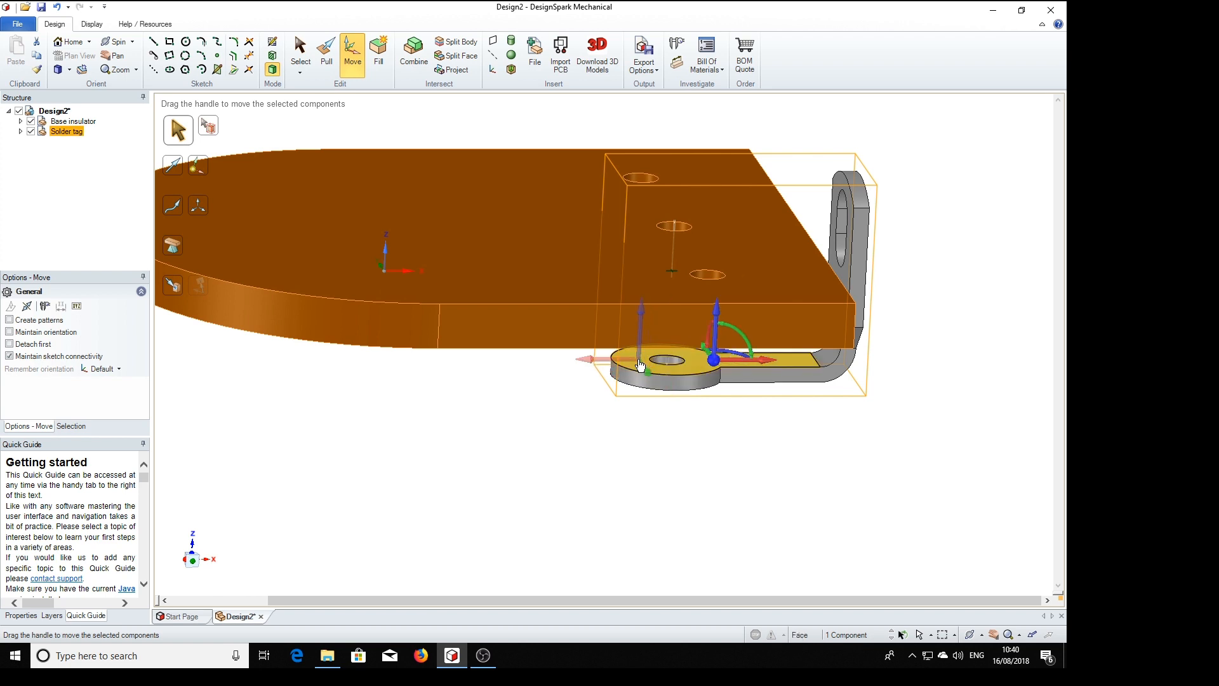
mouse_move(485, 449)
middle_down()
mouse_move(500, 381)
mouse_move(425, 377)
middle_up()
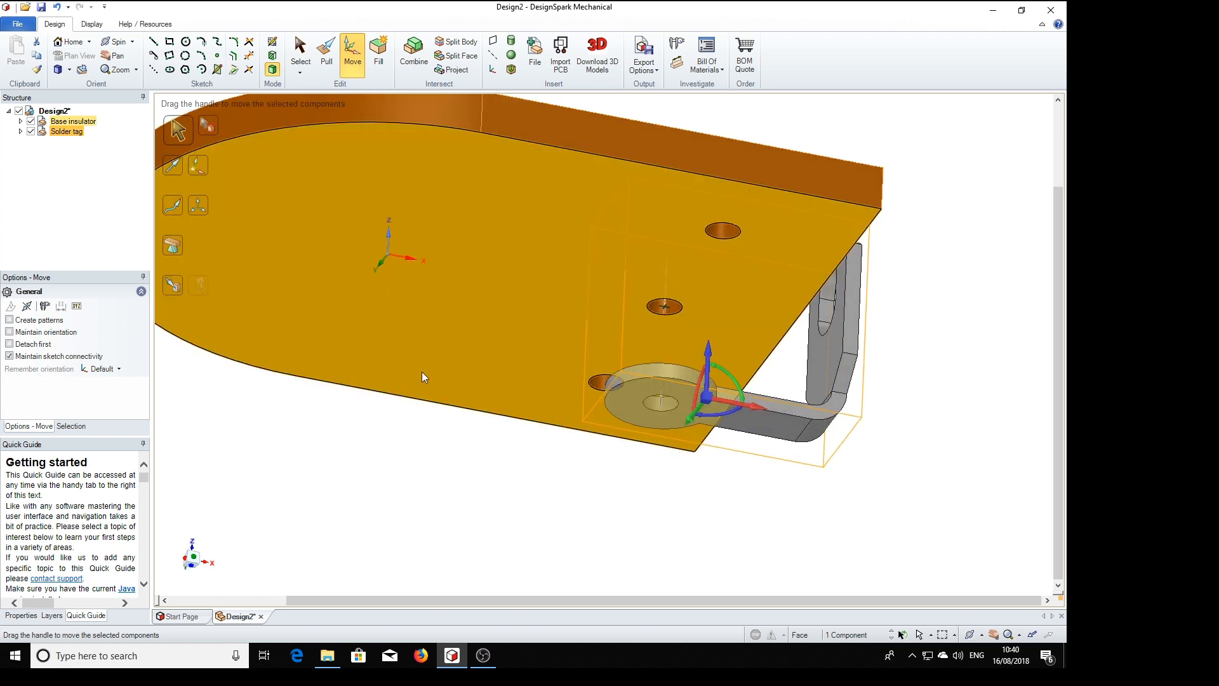
click(174, 284)
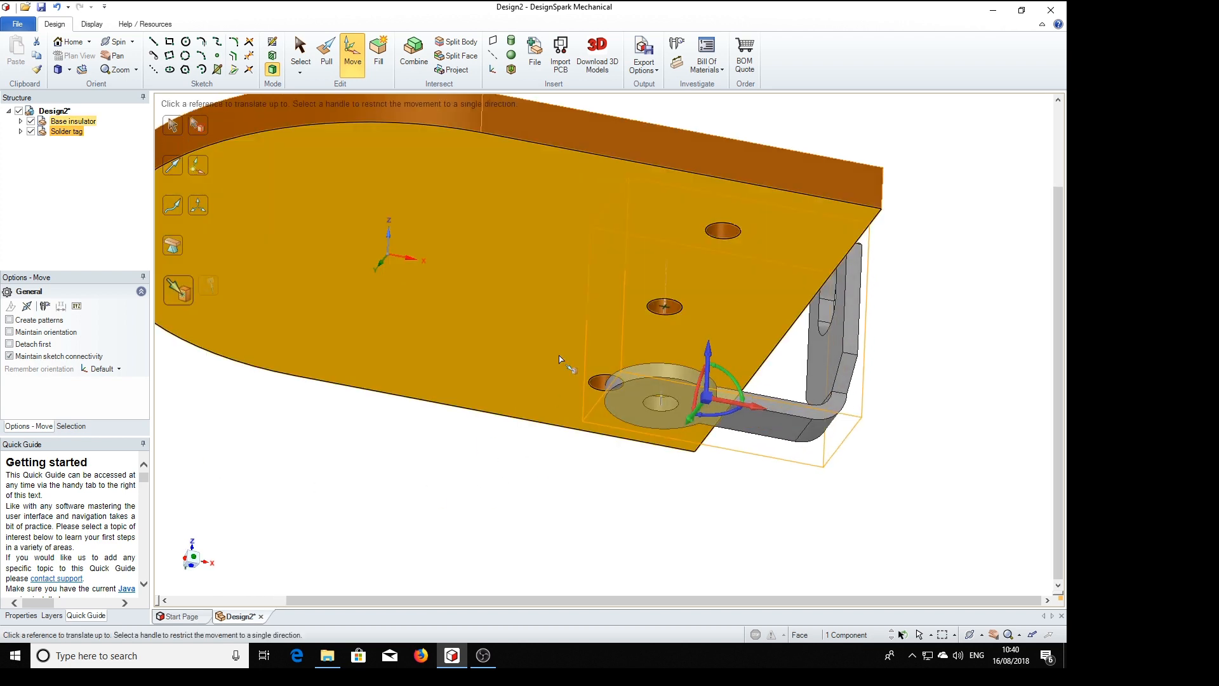
click(543, 341)
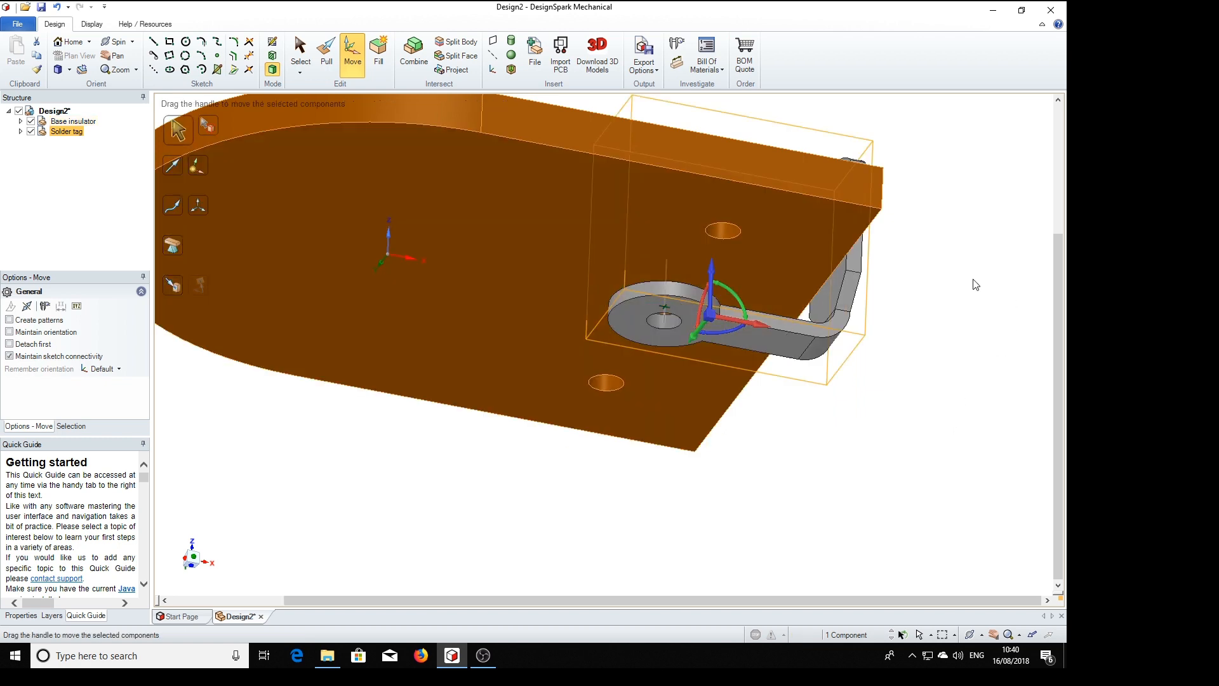
In the bottom view, copy the solder tag 5.08 mm along the Y axis onto one outer hole
key(h)
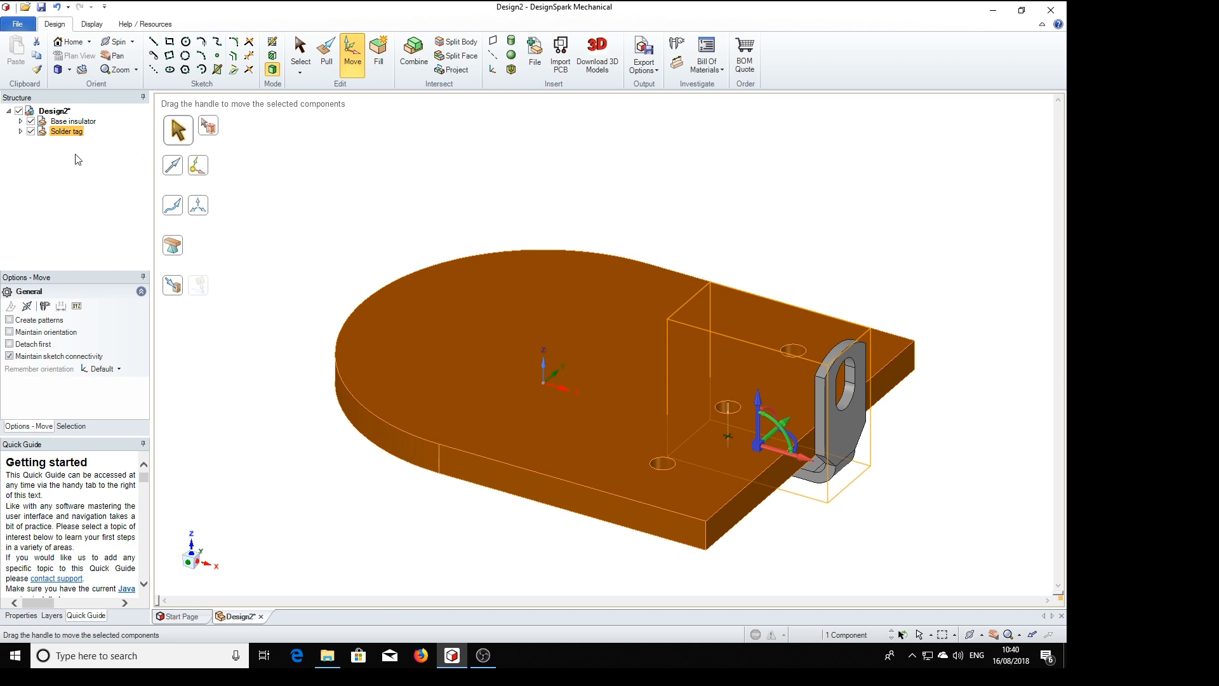
click(69, 69)
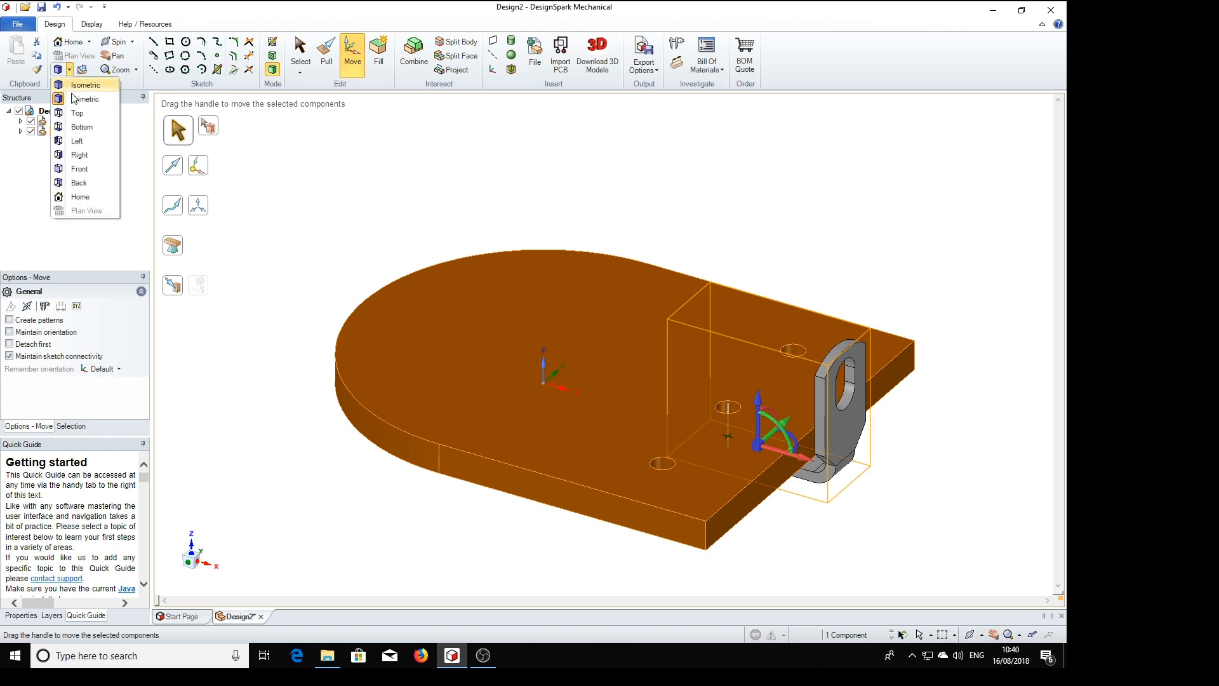
click(77, 130)
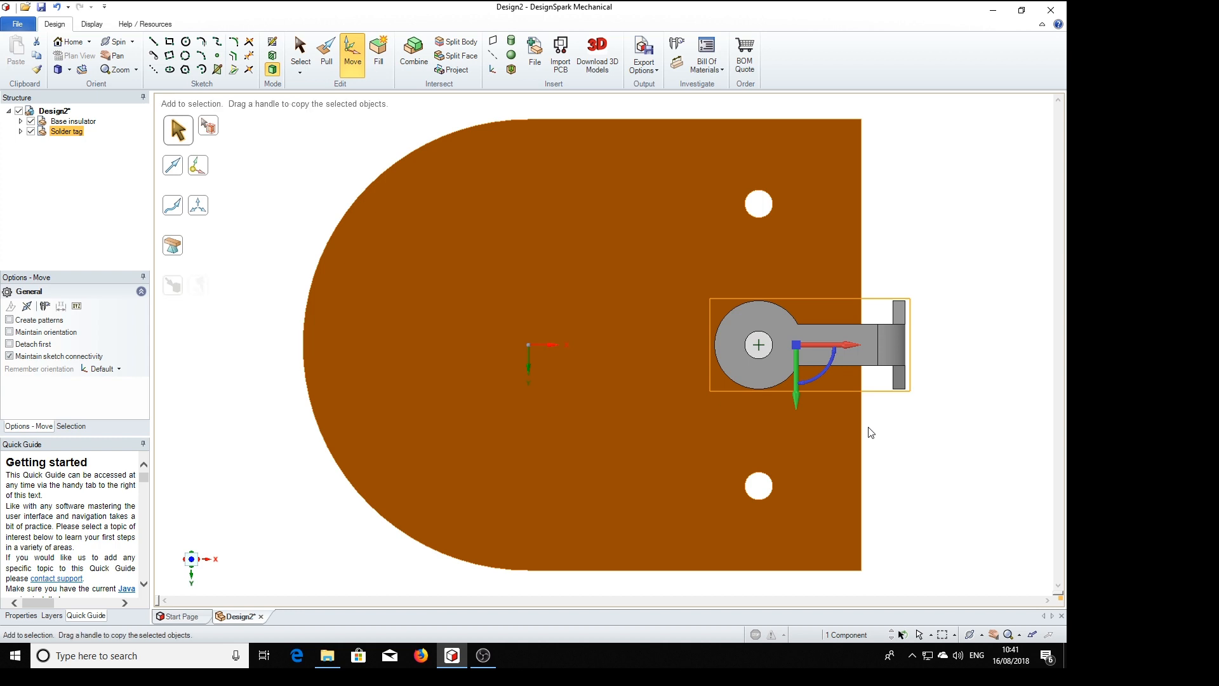
ctrl+drag(794, 380, 803, 456)
text(5)
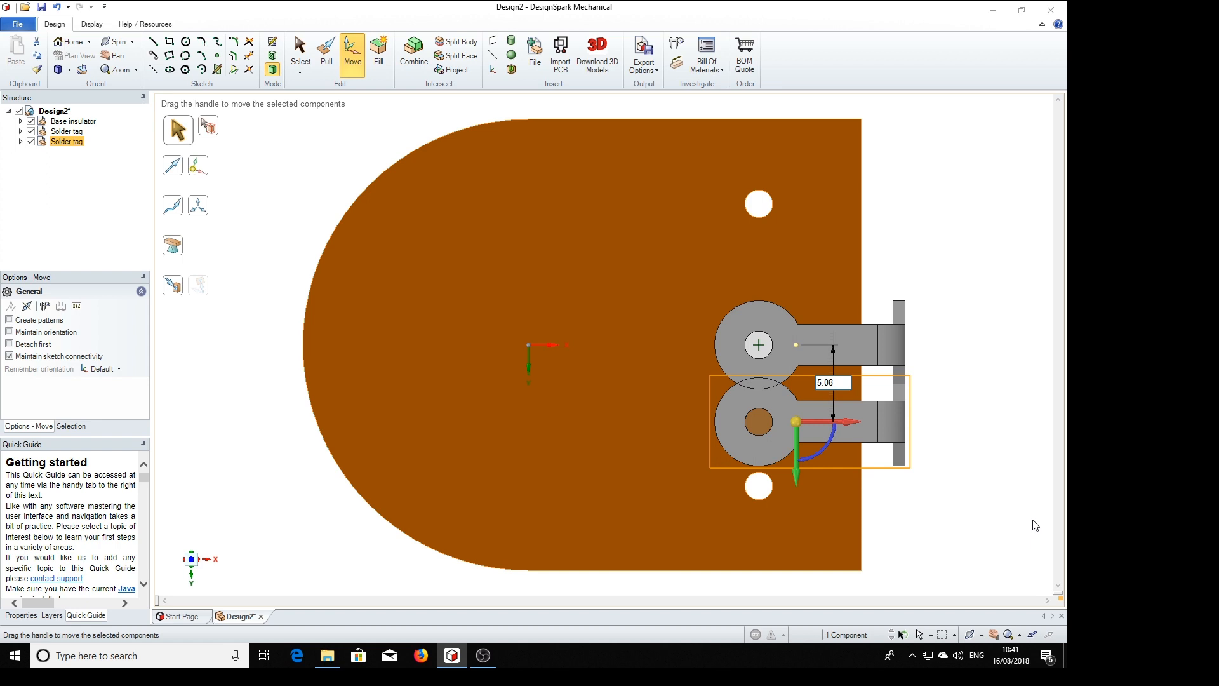
text(.08)
key(Return)
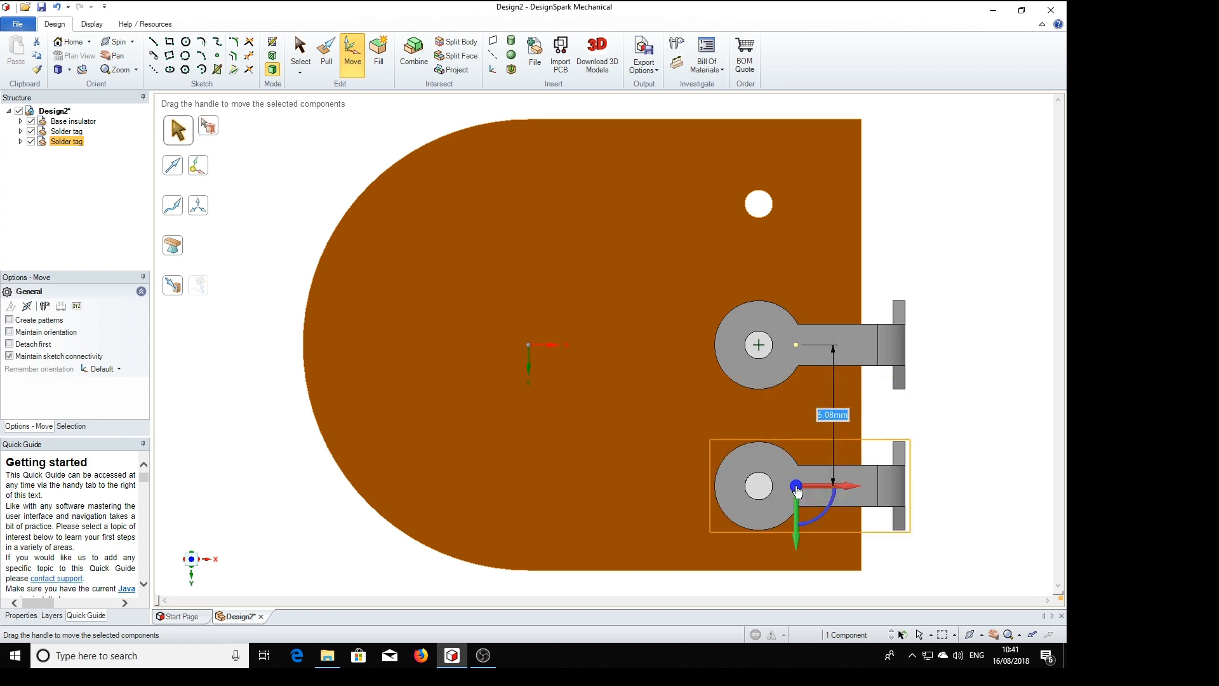
Copy the solder tag onto the remaining outer hole, 5.08 mm from the middle tag, and return to the home view
key(ctrl)
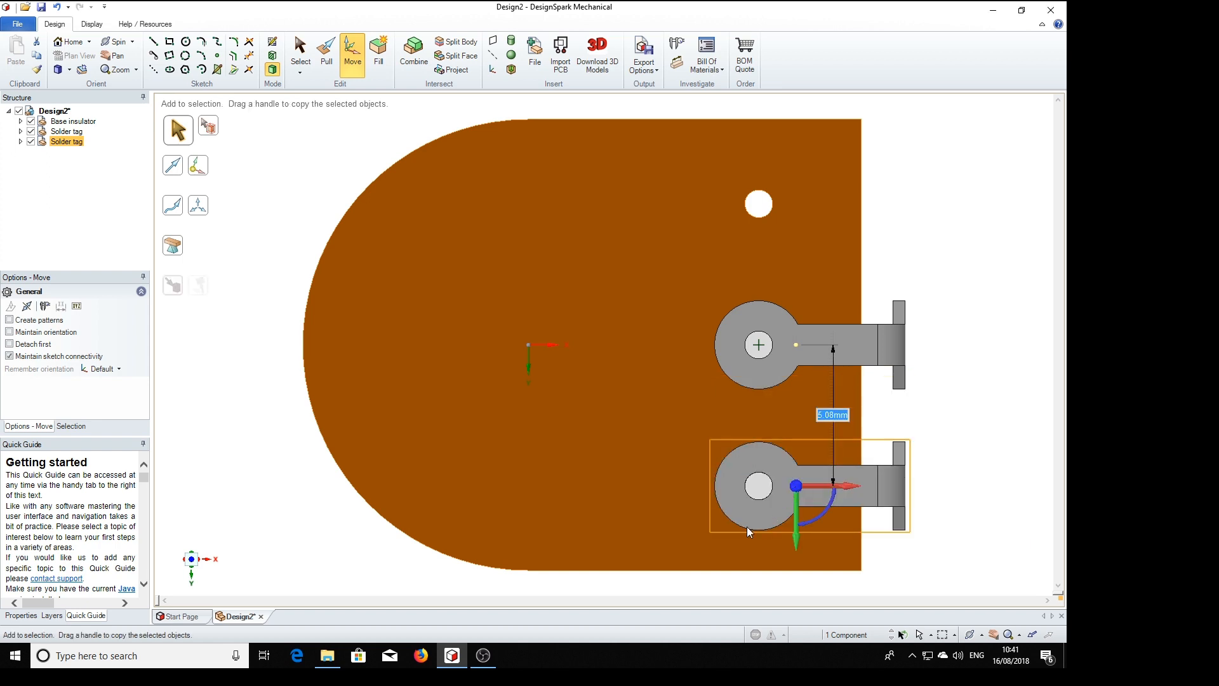
ctrl+drag(799, 521, 810, 269)
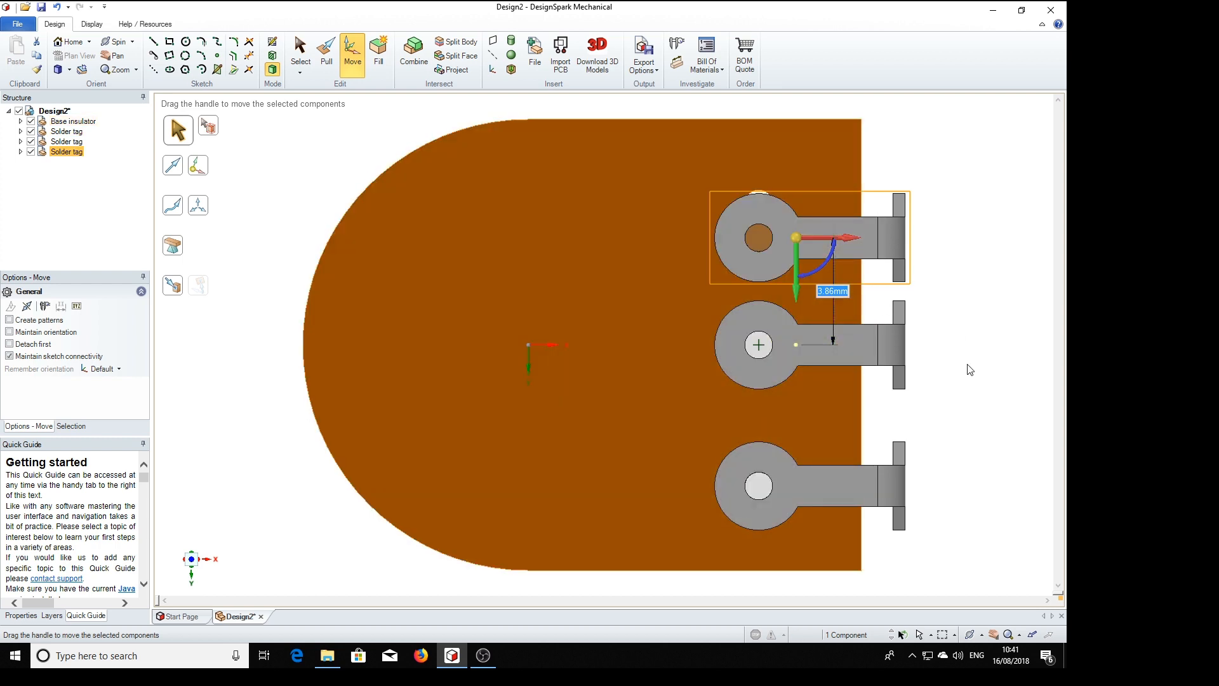
text(5.08)
key(Return)
click(945, 245)
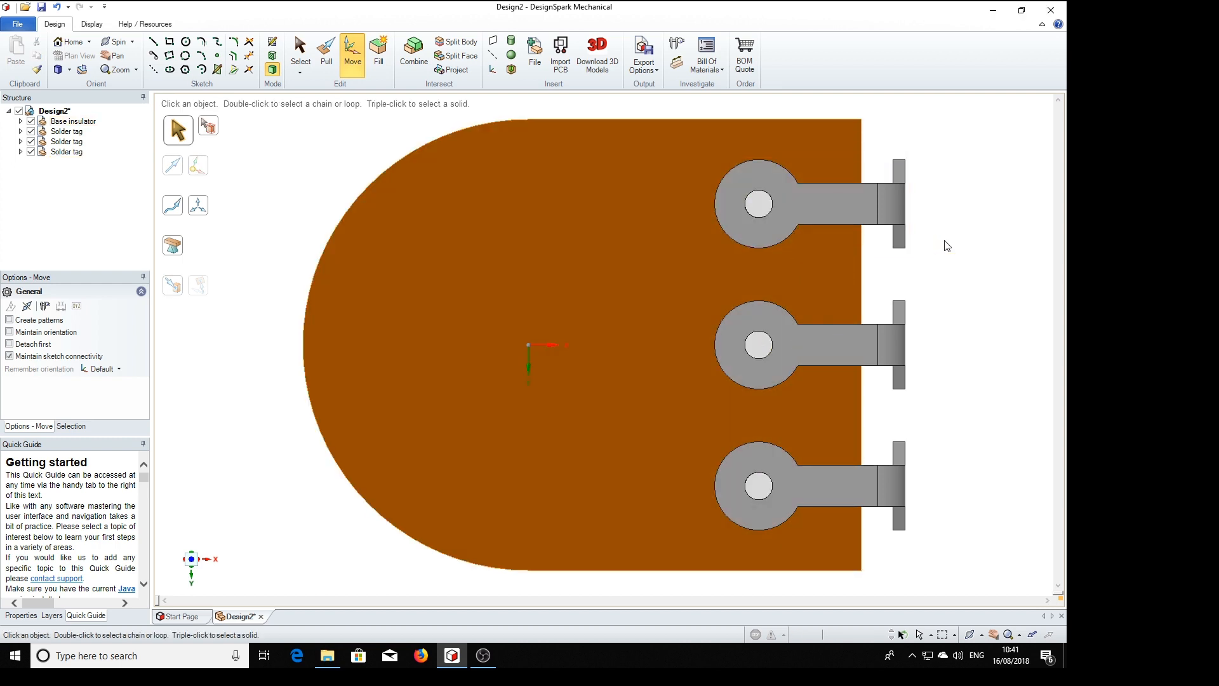
key(h)
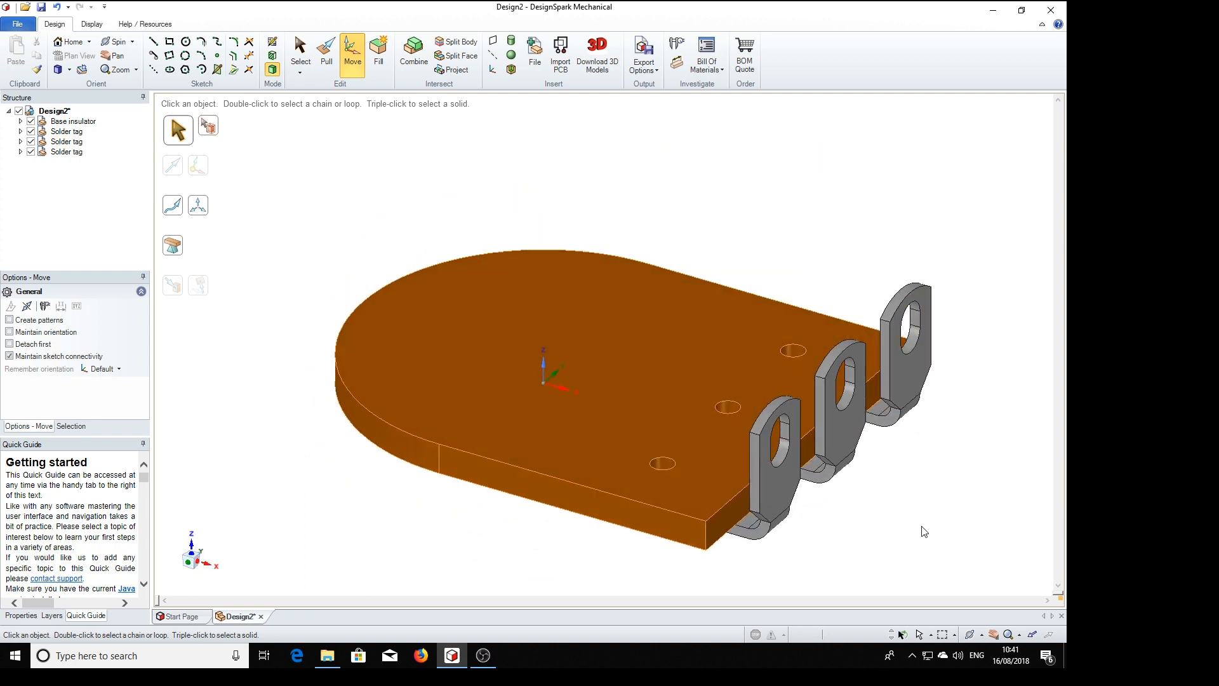
Insert the file Metal cover.rsdoc as a component and inspect its fit around the base insulator from below and above
middle_drag(925, 542, 979, 512)
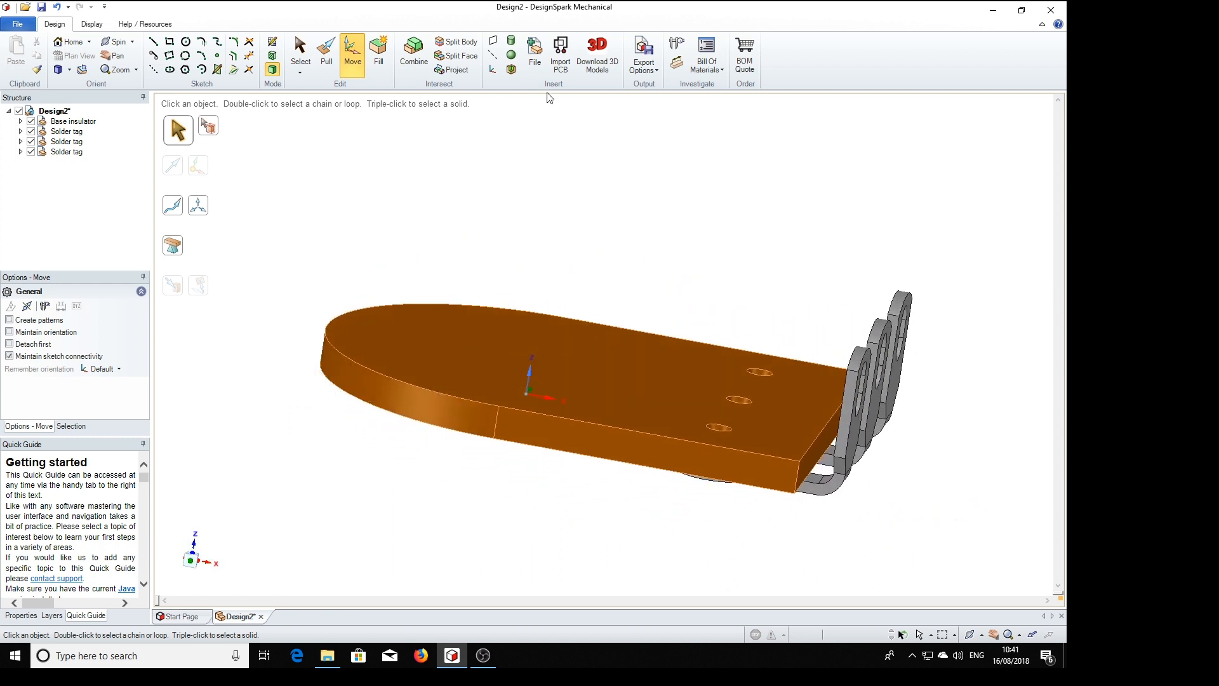
click(536, 45)
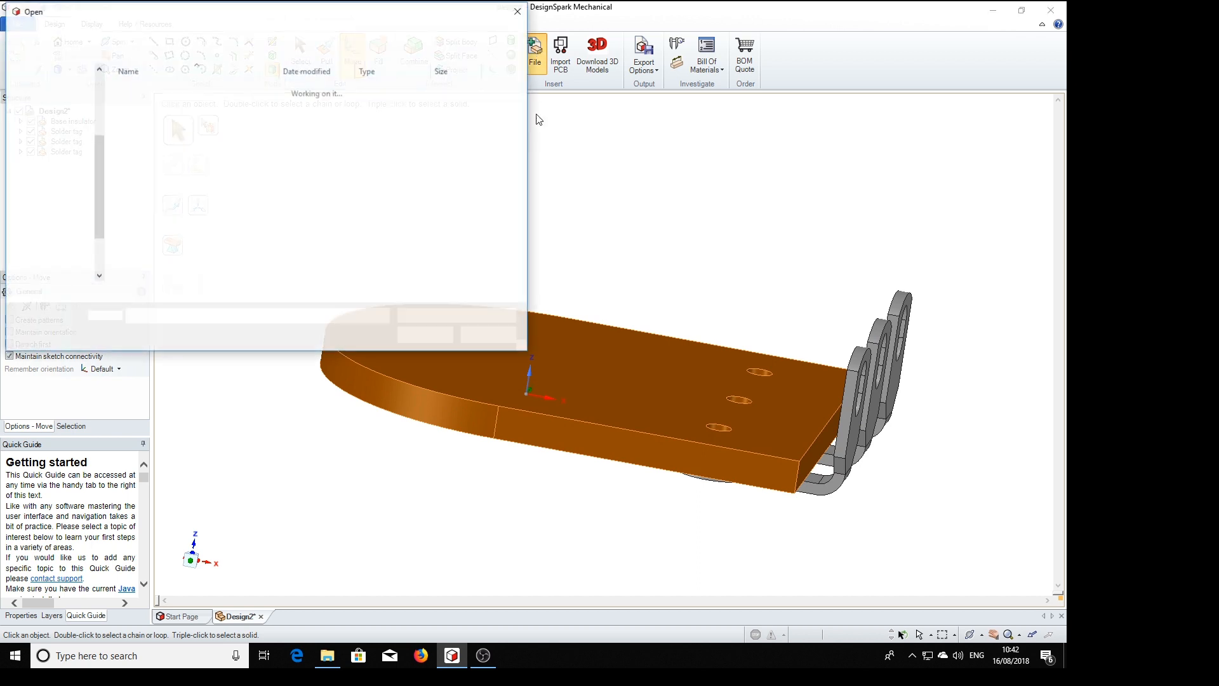
click(170, 105)
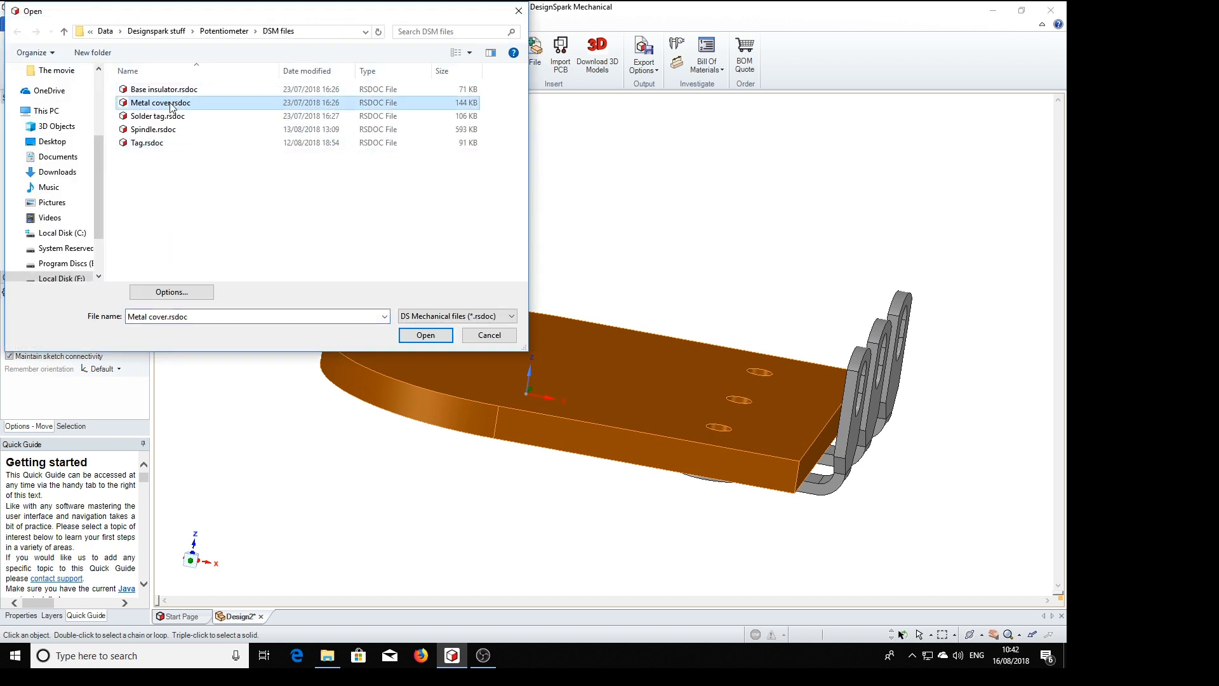
click(443, 337)
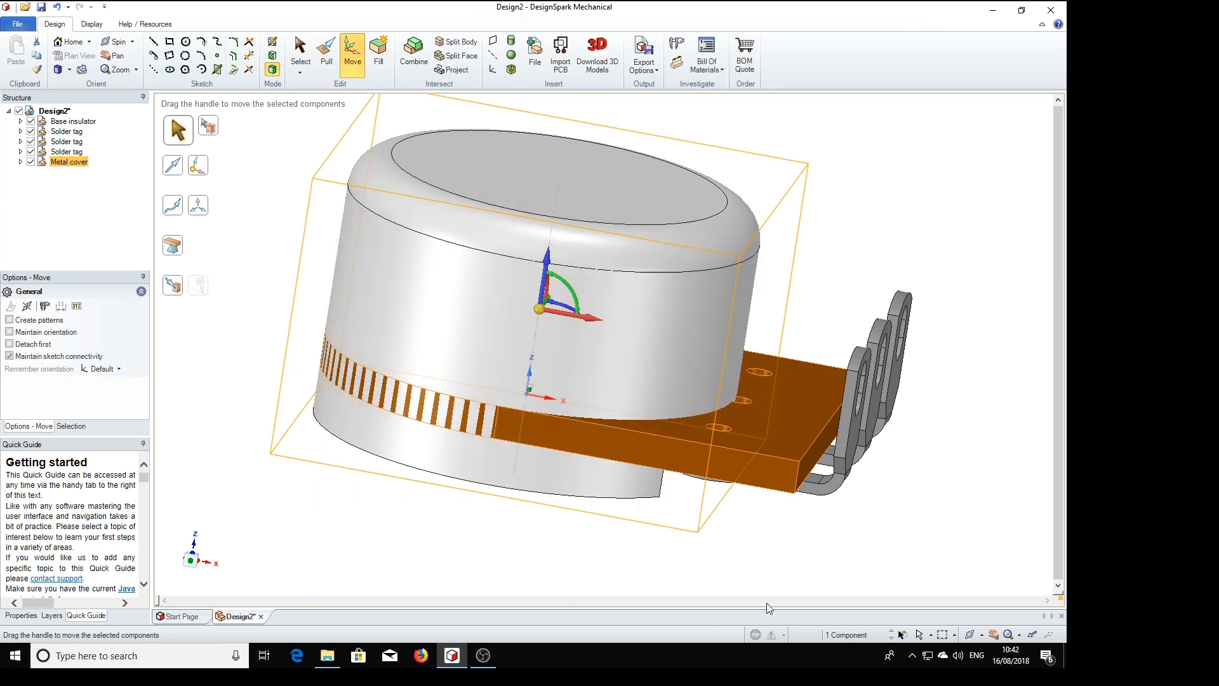
middle_drag(463, 526, 474, 474)
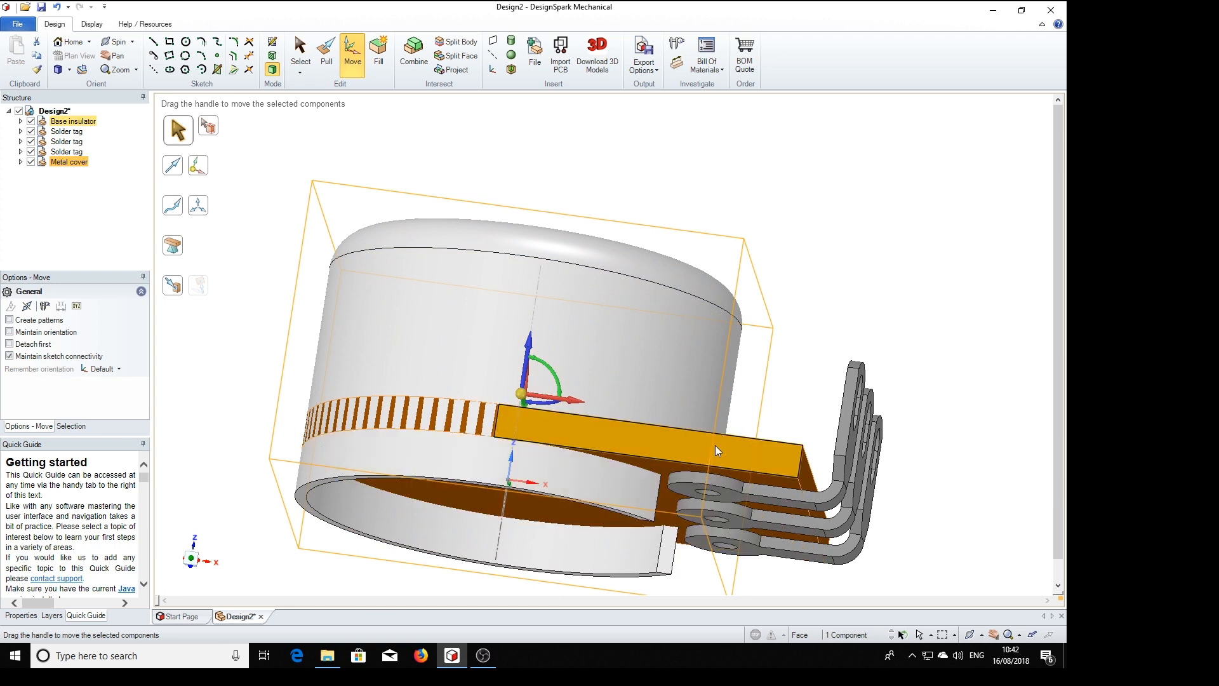
middle_drag(936, 356, 913, 437)
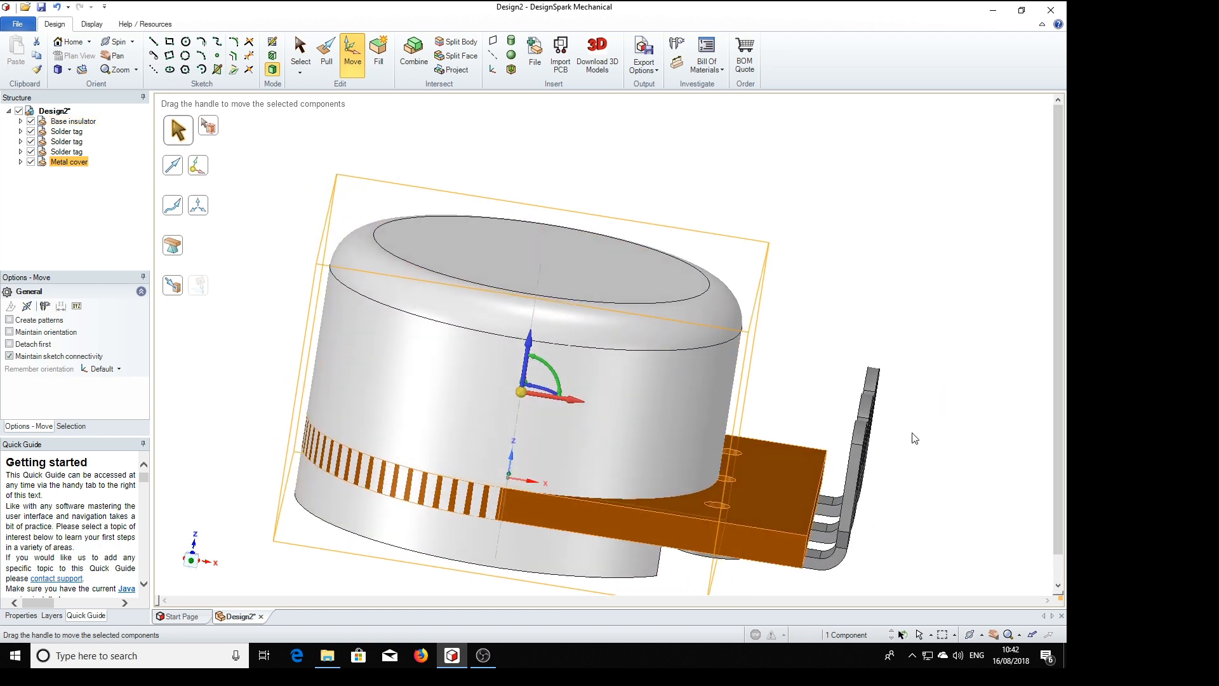
Anchor the move handle on the metal cover's flat lower rim and move the cover up to the base insulator's upper face
middle_drag(923, 516, 934, 417)
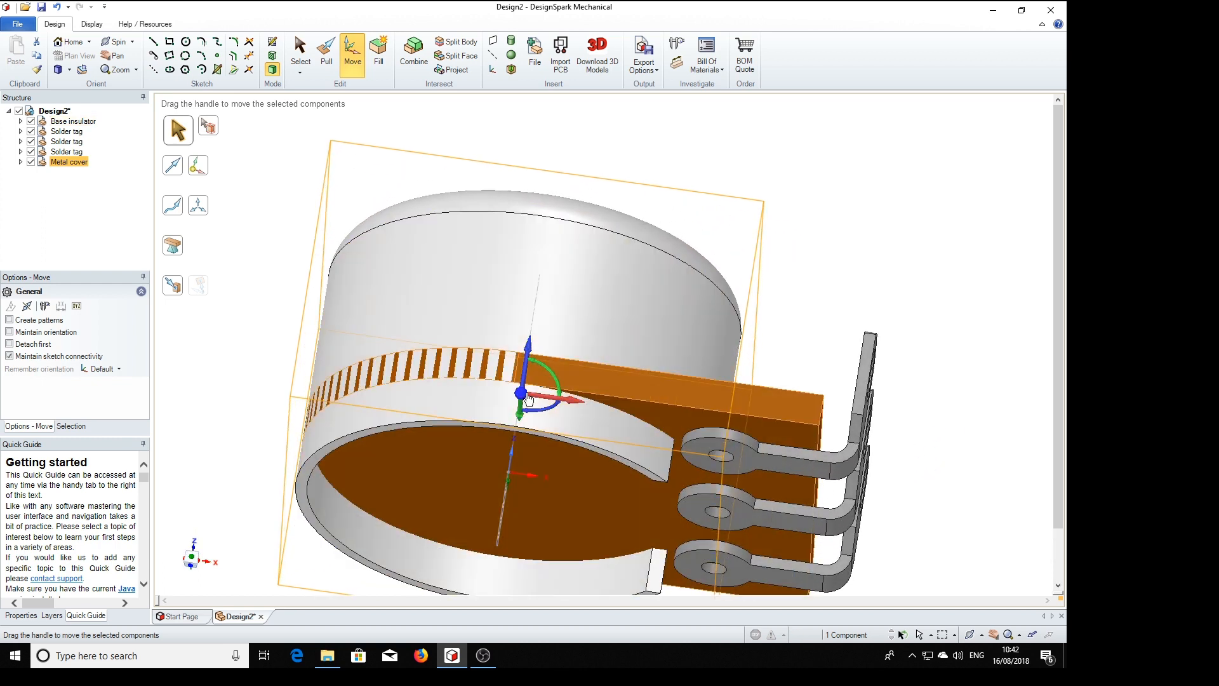
drag(524, 398, 341, 555)
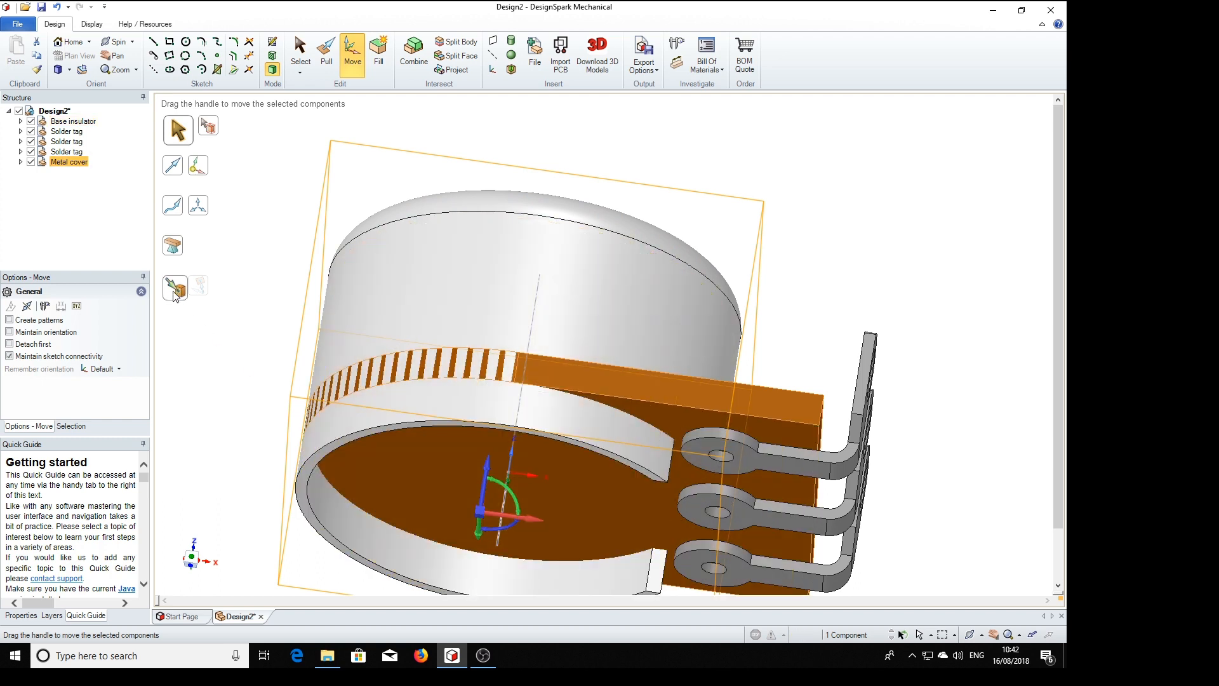
click(179, 290)
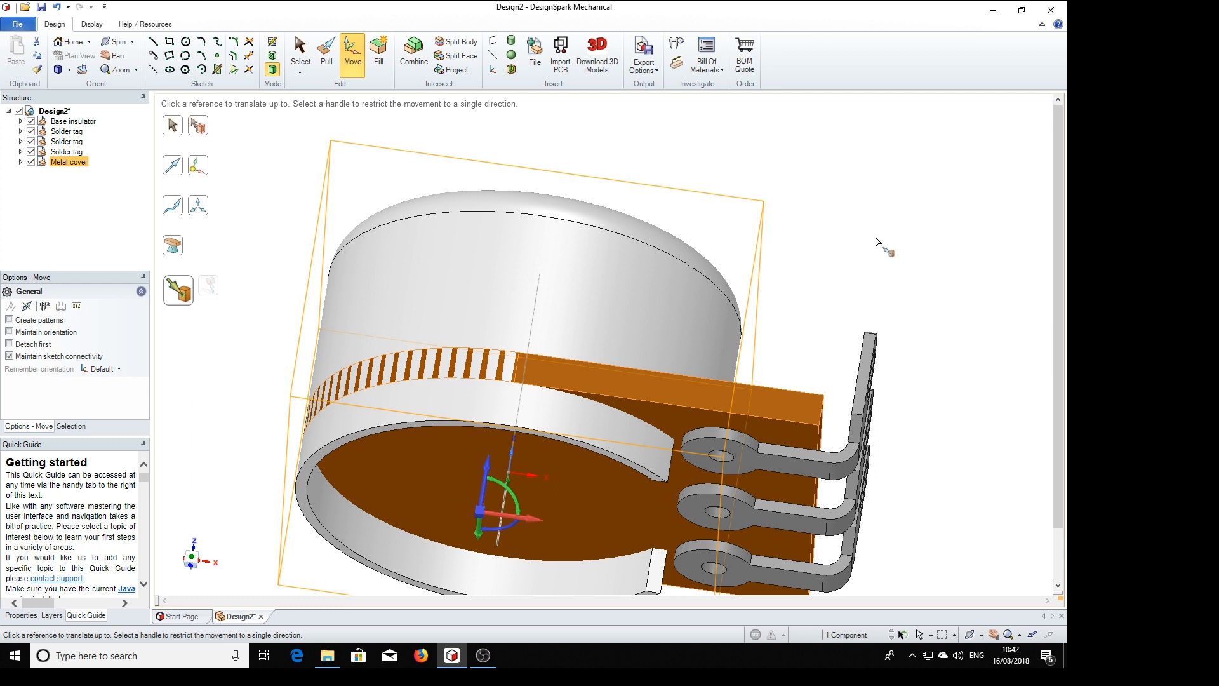
middle_drag(877, 240, 874, 351)
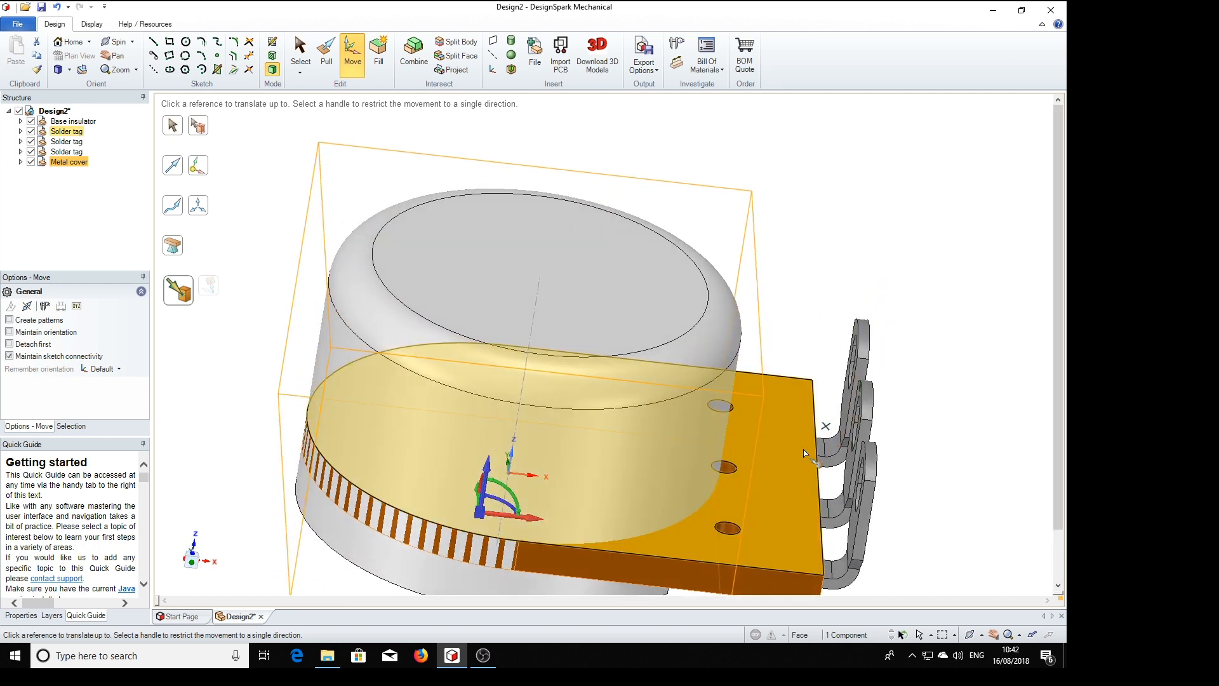
click(779, 482)
middle_drag(988, 454, 963, 423)
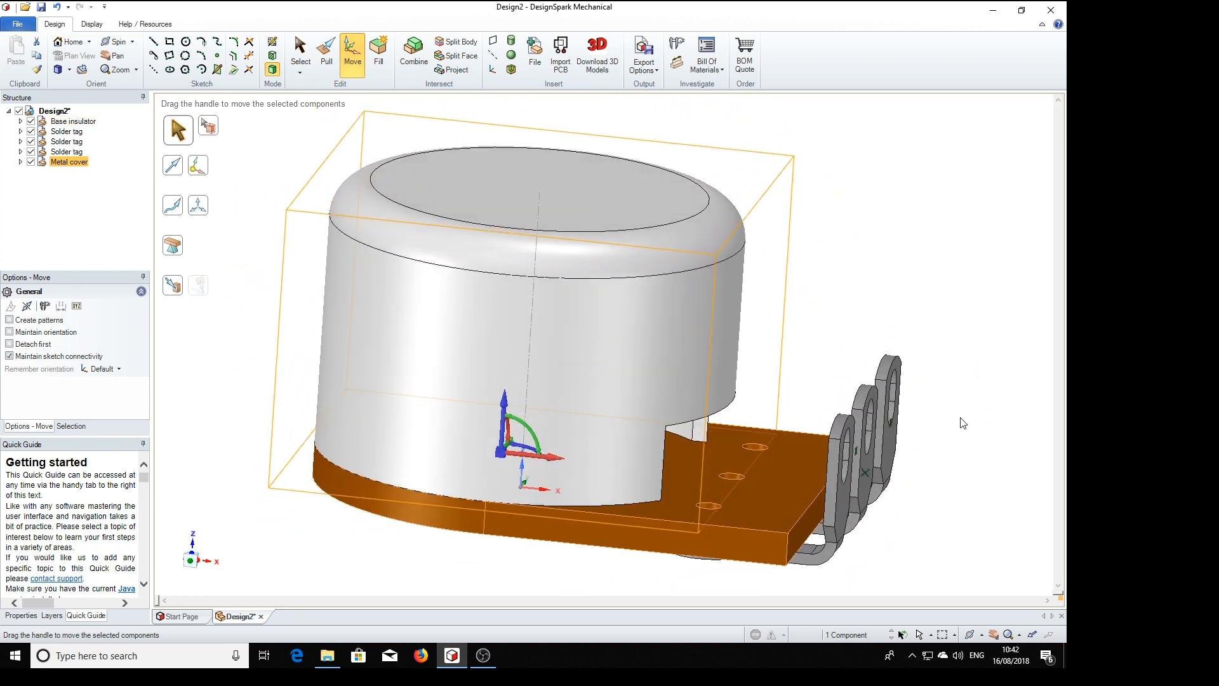
Insert the file Spindle.rsdoc as a component and rotate it 180° about the Y axis
scroll(963, 423, down, 3)
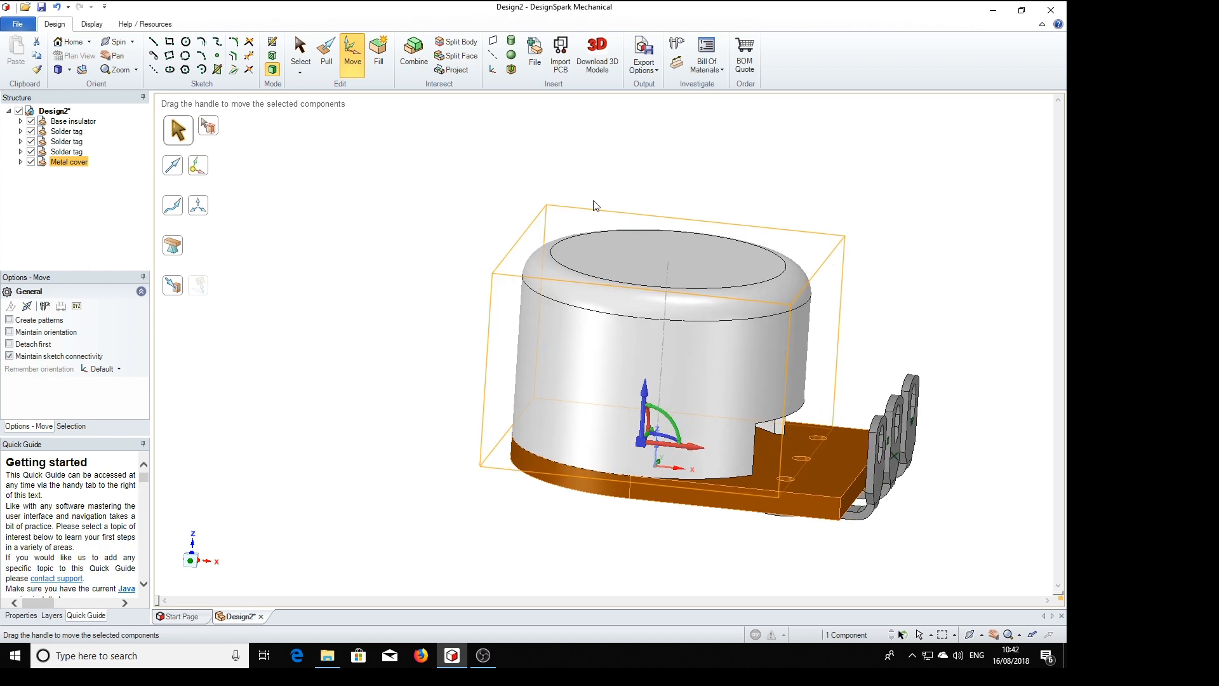
click(532, 63)
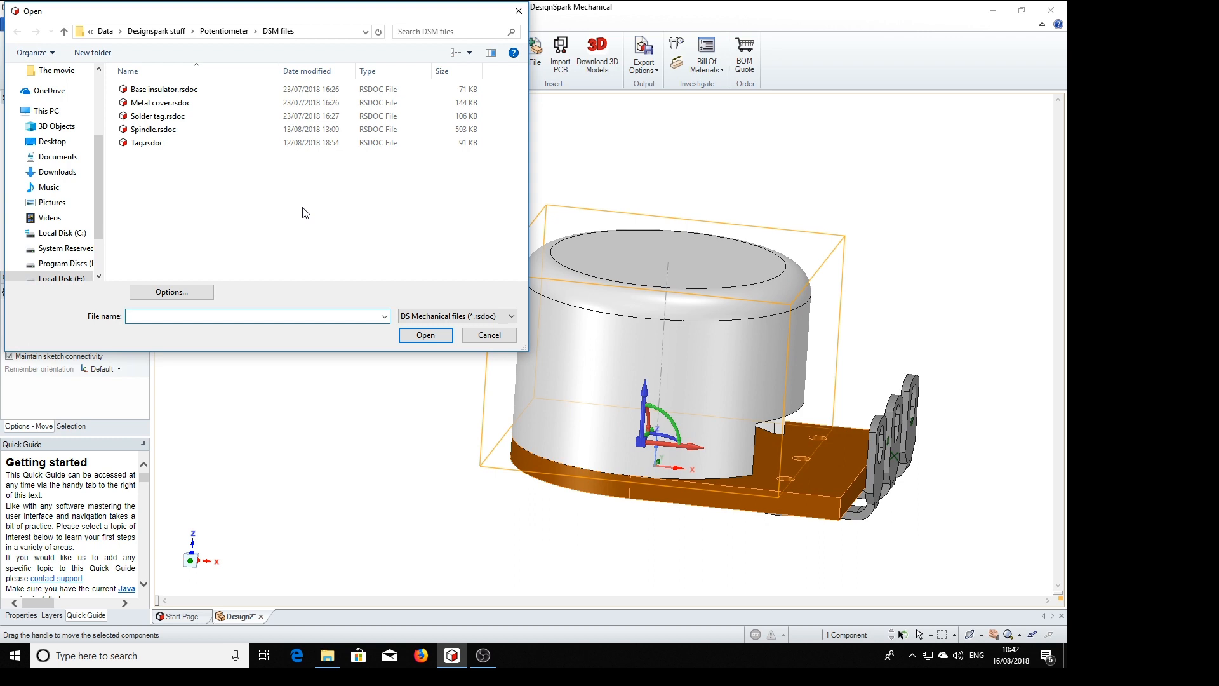
click(147, 132)
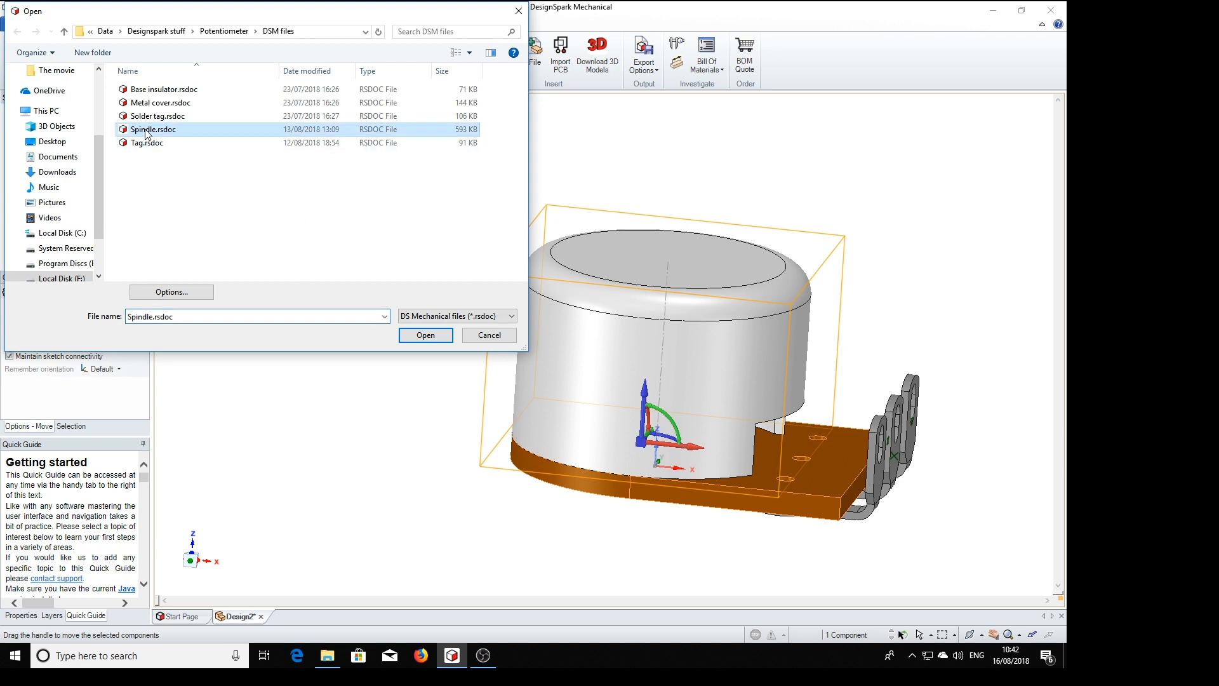
click(427, 335)
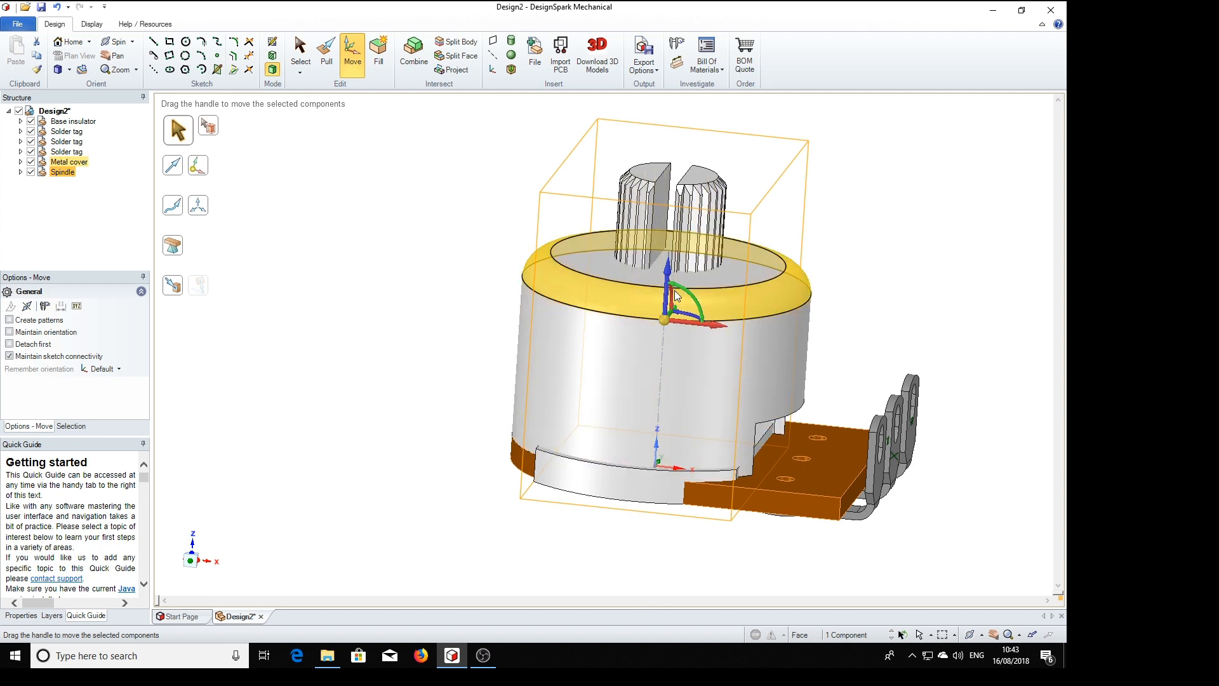
drag(688, 295, 626, 346)
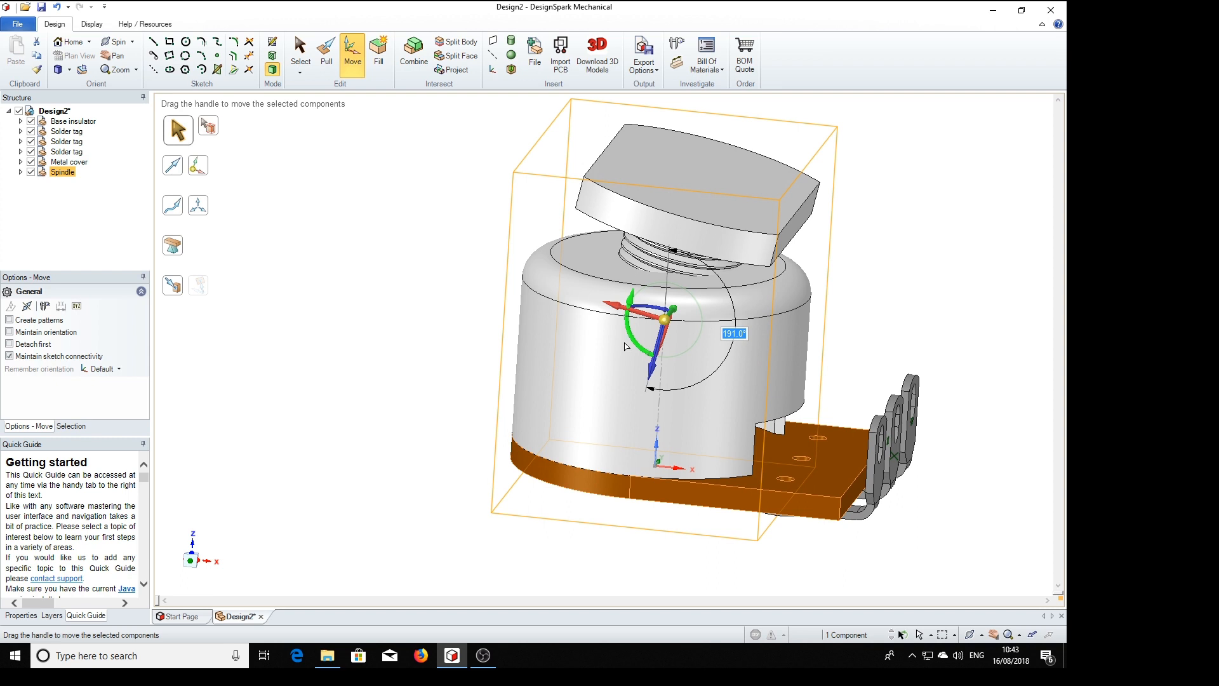
key(Return)
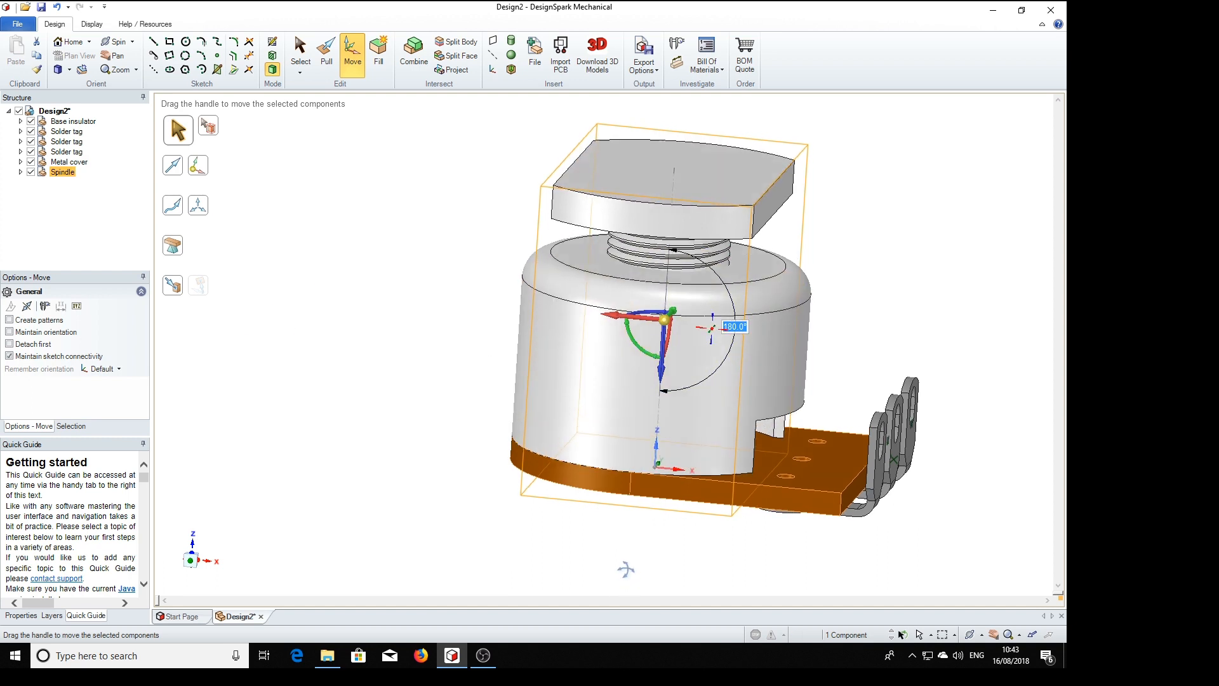
Anchor the move handle on the spindle plate's flat upper face, move it up to the base insulator's underside, and inspect the assembly
middle_drag(623, 566, 616, 543)
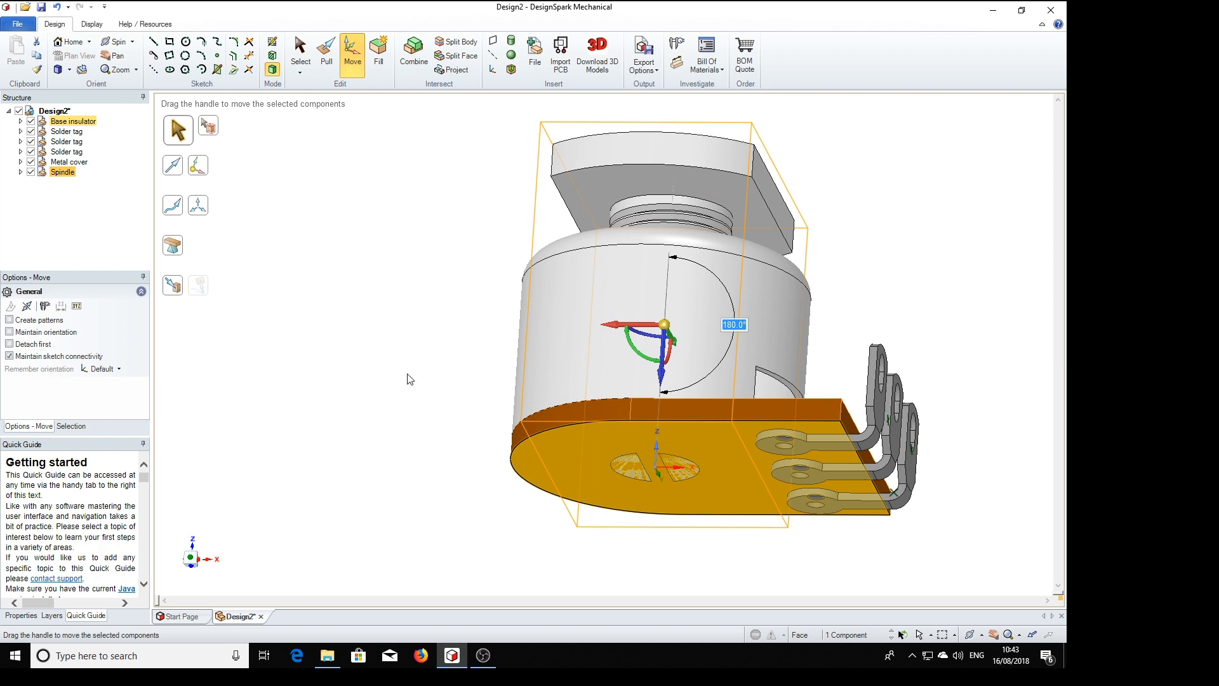
middle_drag(409, 313, 411, 429)
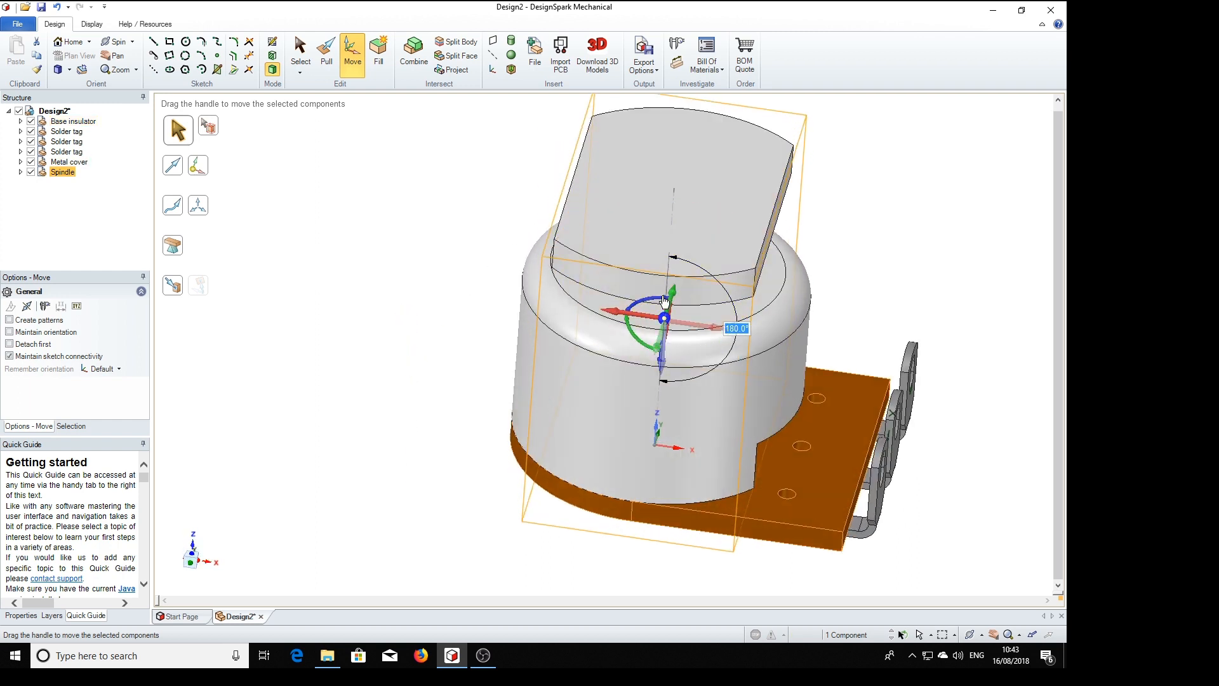
click(645, 254)
click(173, 285)
middle_drag(337, 504, 359, 338)
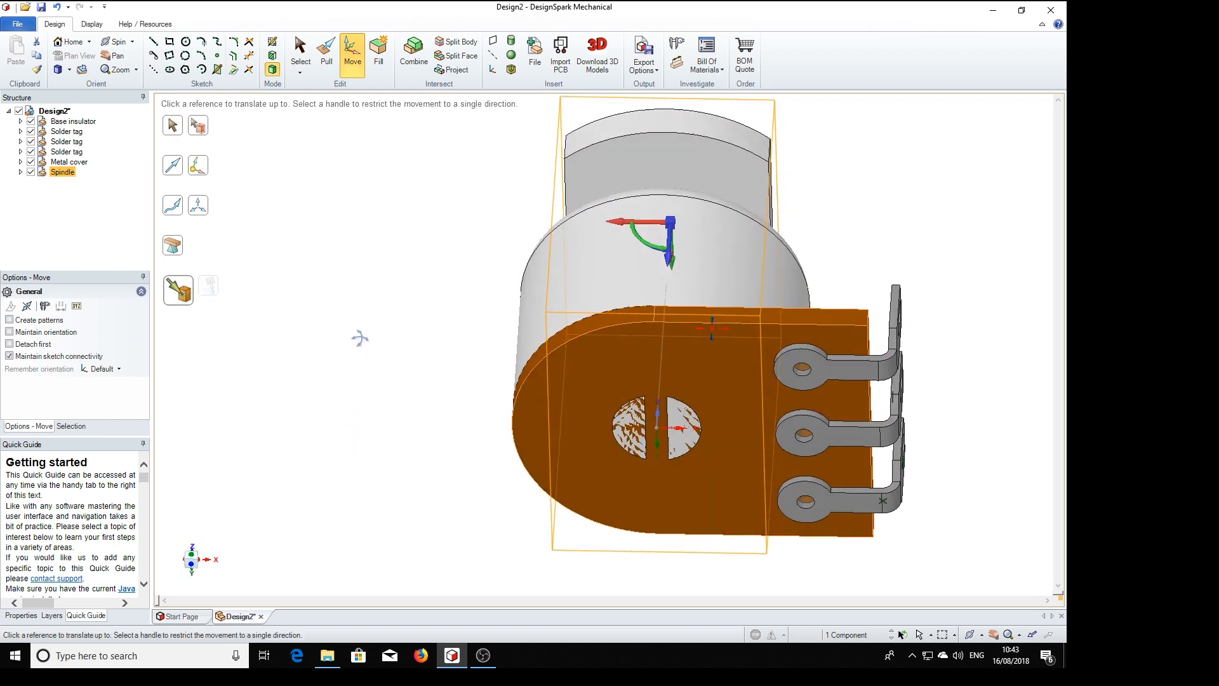
click(573, 445)
key(h)
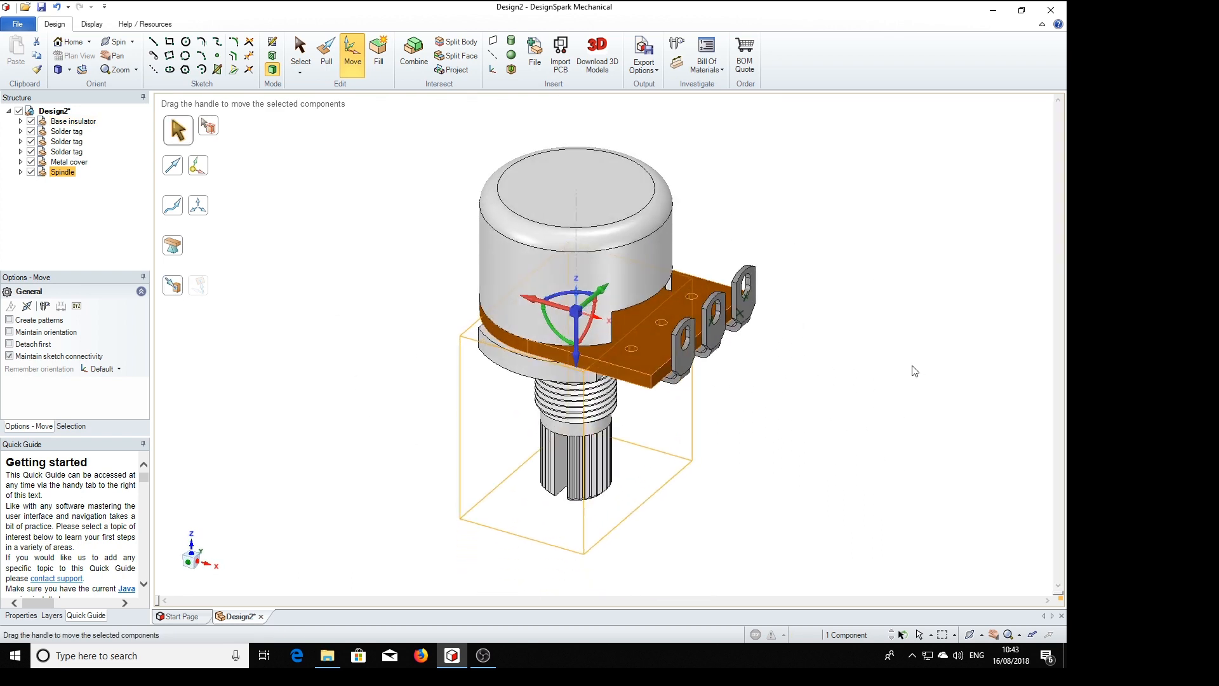
key(Escape)
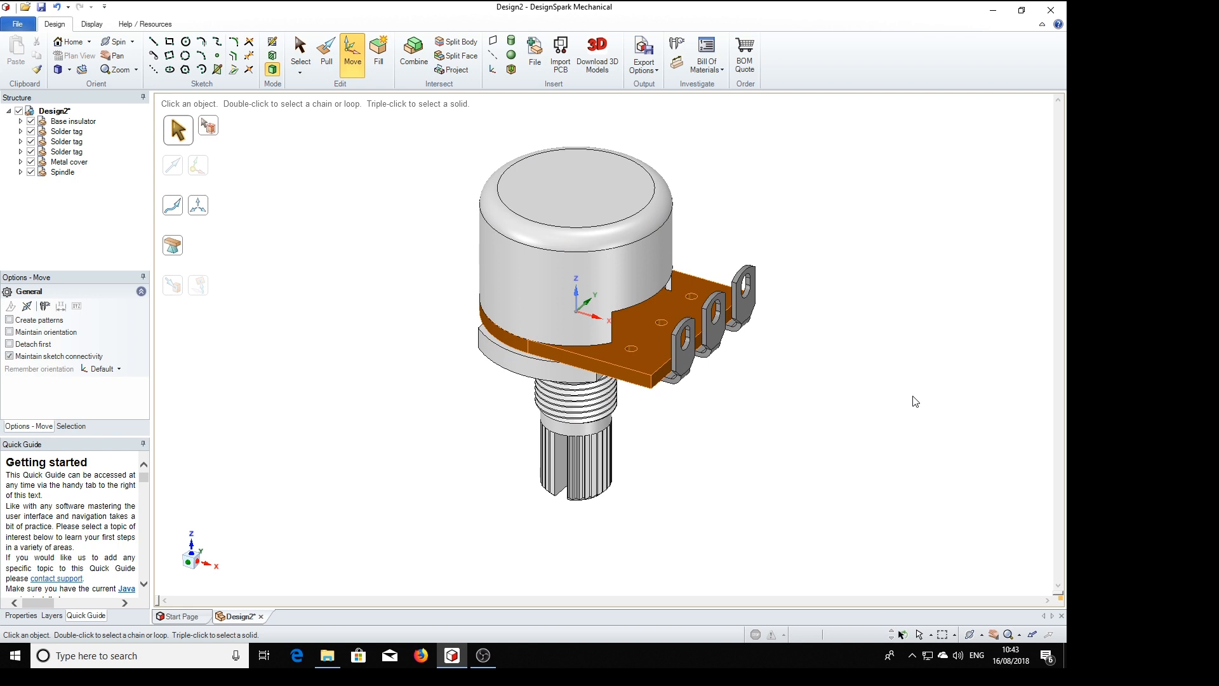
middle_drag(834, 401, 857, 395)
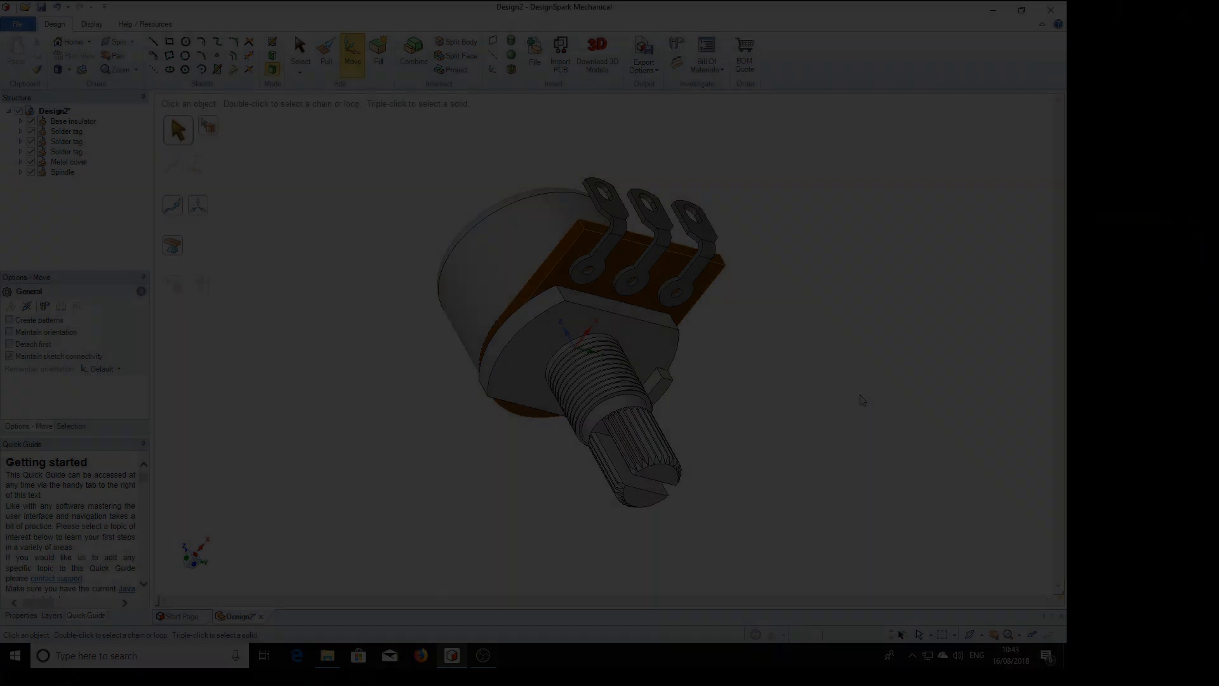